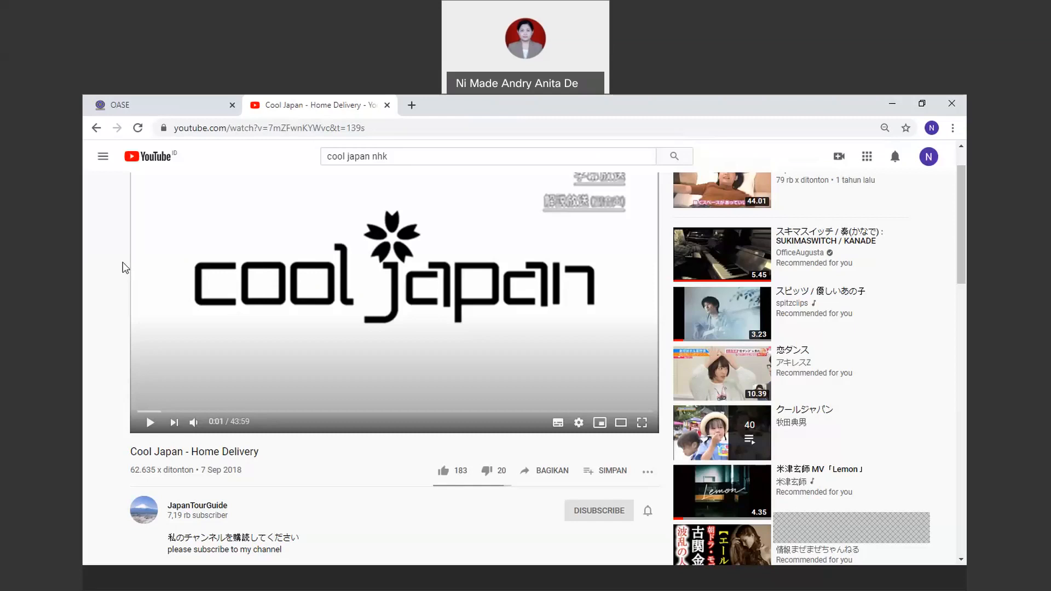
Switch to the OASE e-learning site and log in with the Udayana OAuth2 account.
{"action": "left_click", "coordinate": [149, 113]}
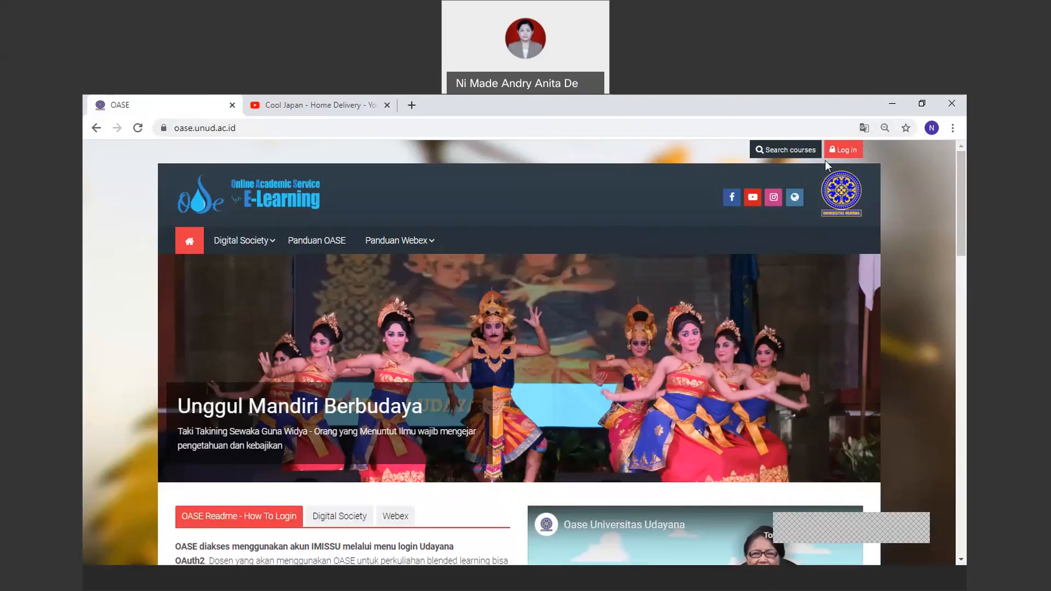
{"action": "left_click", "coordinate": [845, 151]}
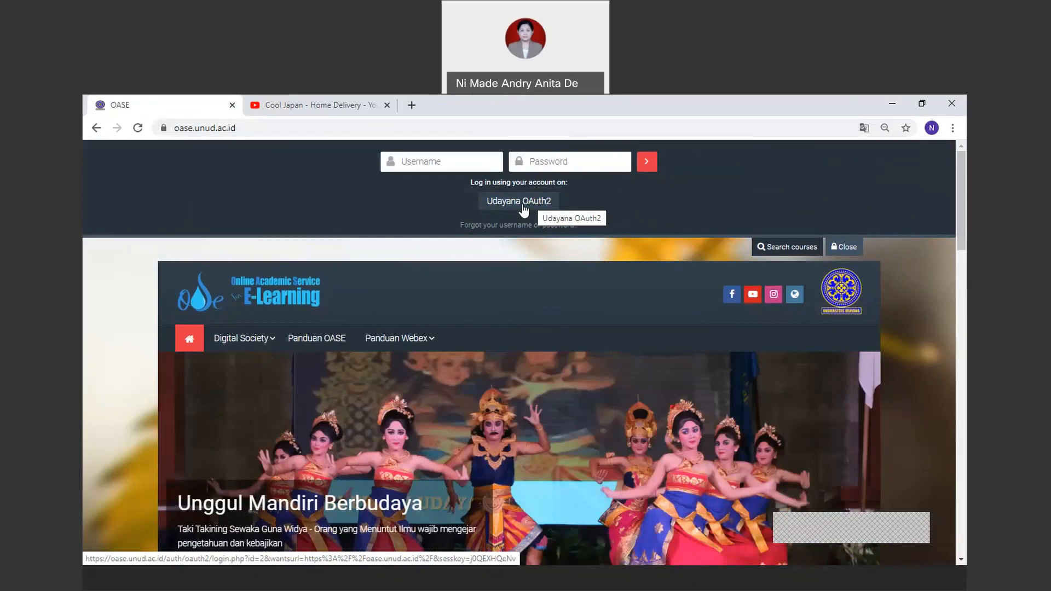
{"action": "left_click", "coordinate": [523, 206]}
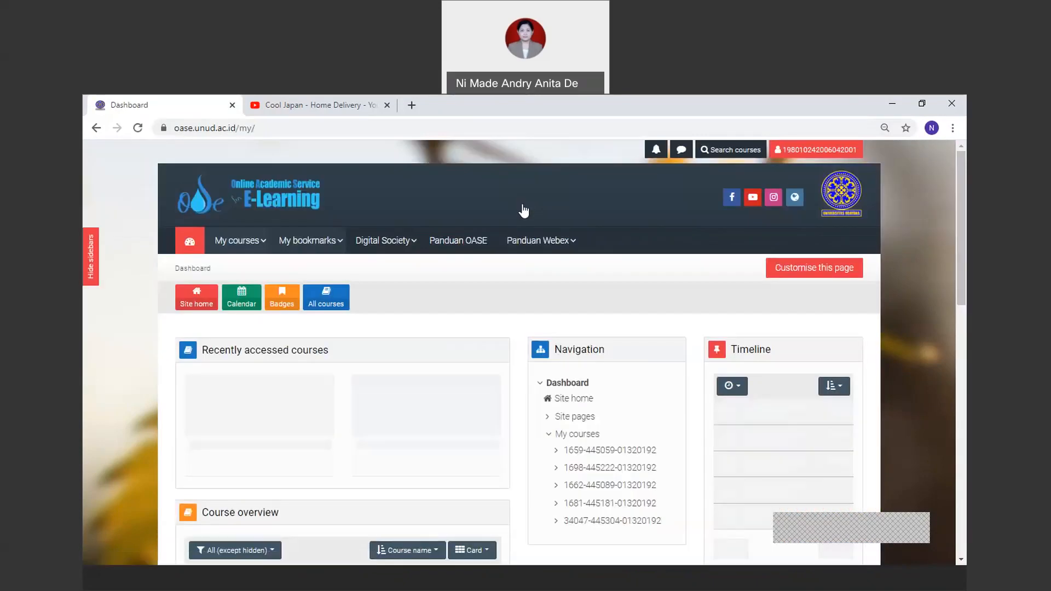
{"action": "left_click", "coordinate": [572, 241]}
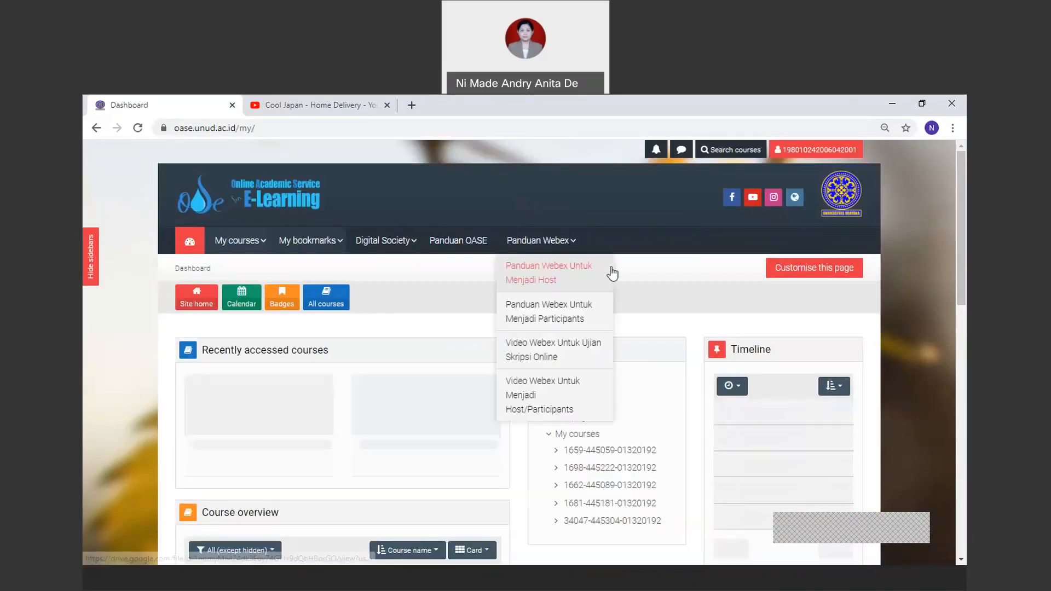
{"action": "left_click", "coordinate": [896, 270]}
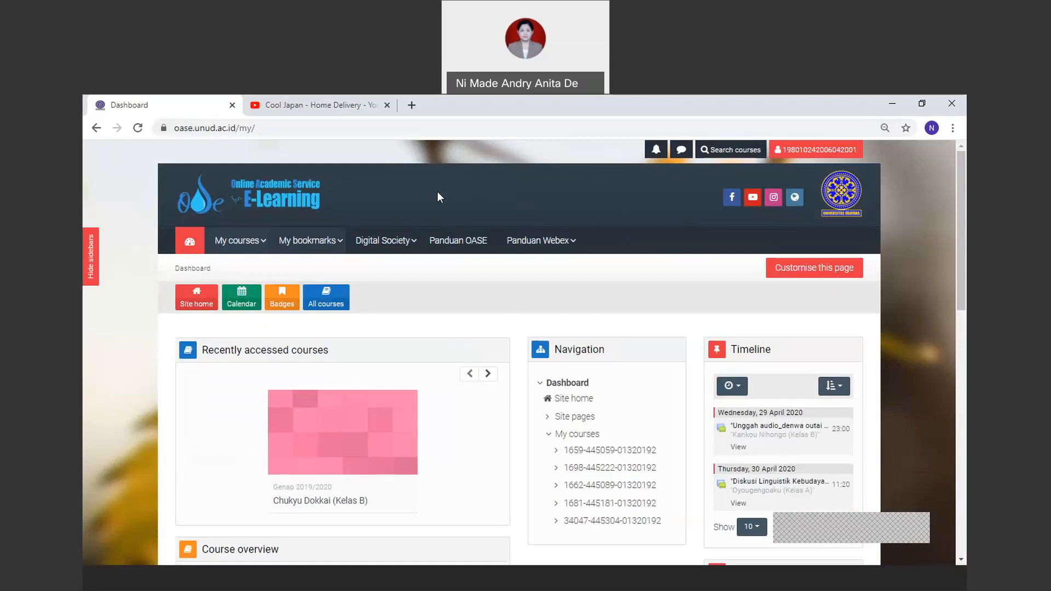
Open the Chukyu Dokkai (Kelas B) course and turn editing on.
{"action": "left_click", "coordinate": [234, 240]}
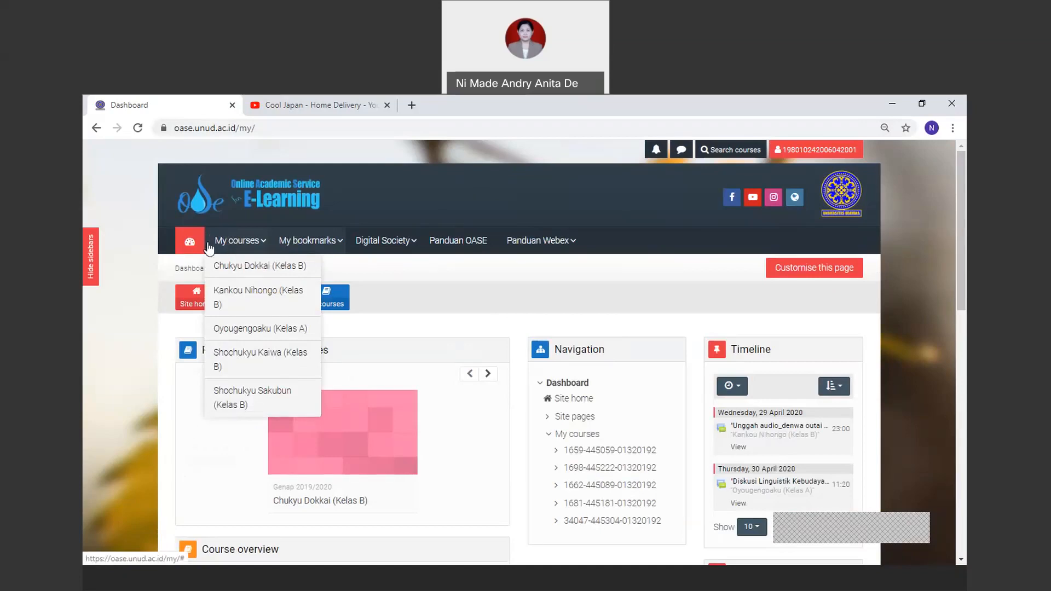
{"action": "left_click", "coordinate": [280, 239]}
{"action": "left_click", "coordinate": [226, 230]}
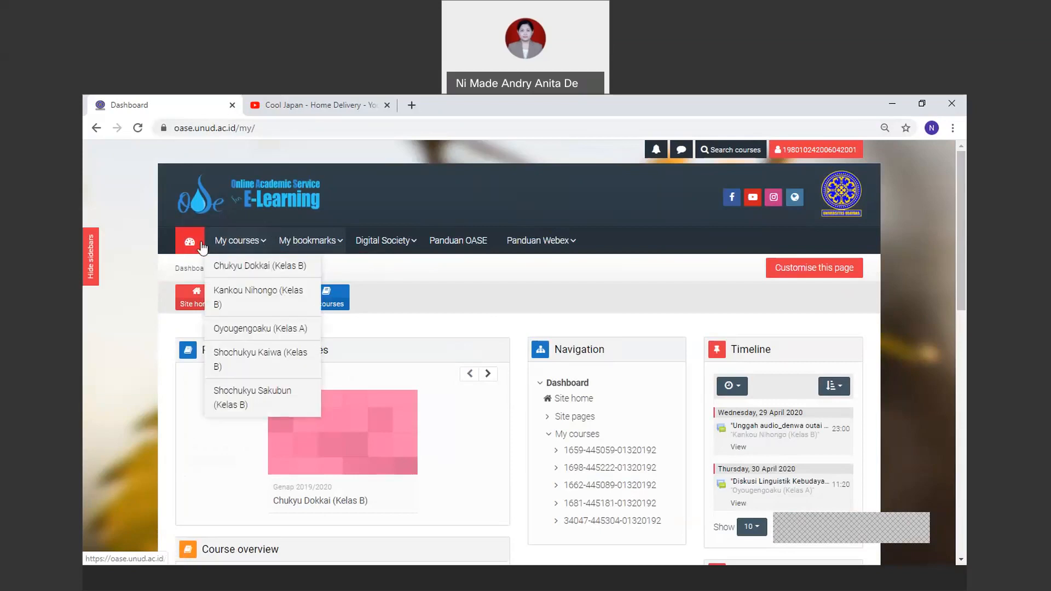
{"action": "left_click", "coordinate": [223, 239]}
{"action": "left_click", "coordinate": [222, 238]}
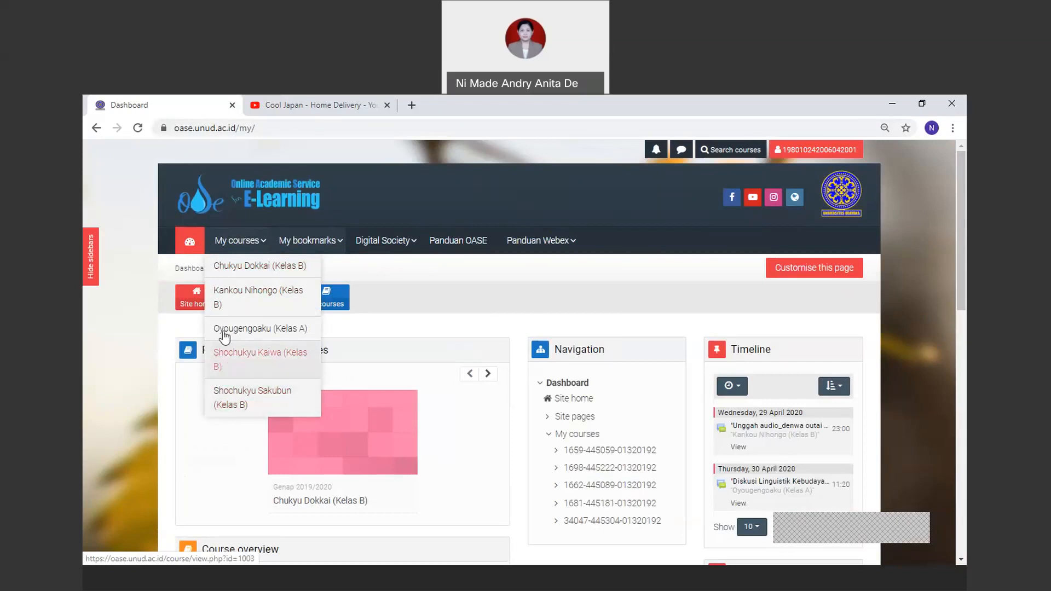
{"action": "left_click", "coordinate": [225, 270]}
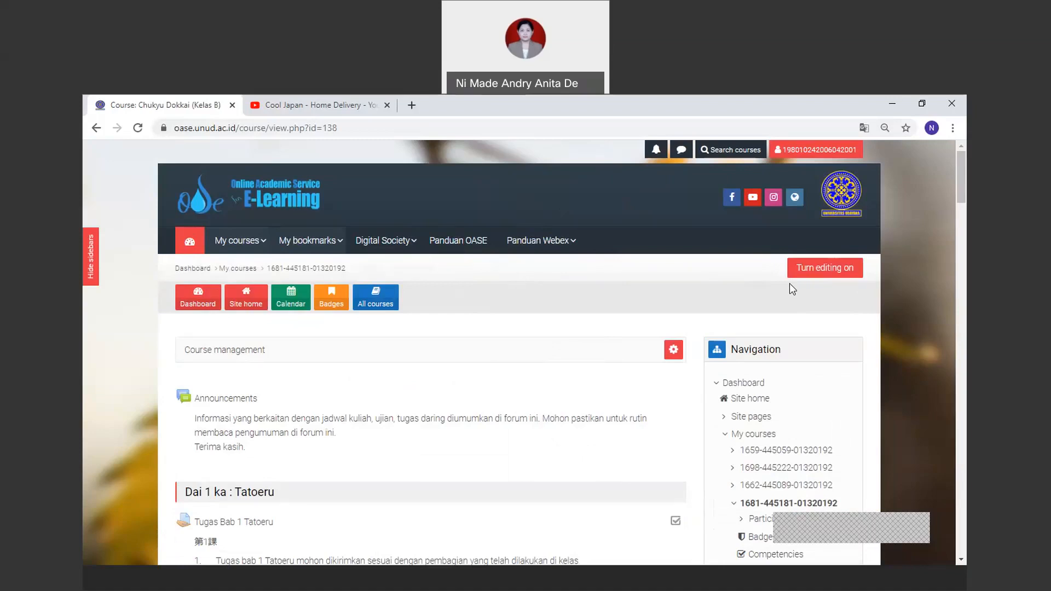
{"action": "left_click", "coordinate": [819, 273]}
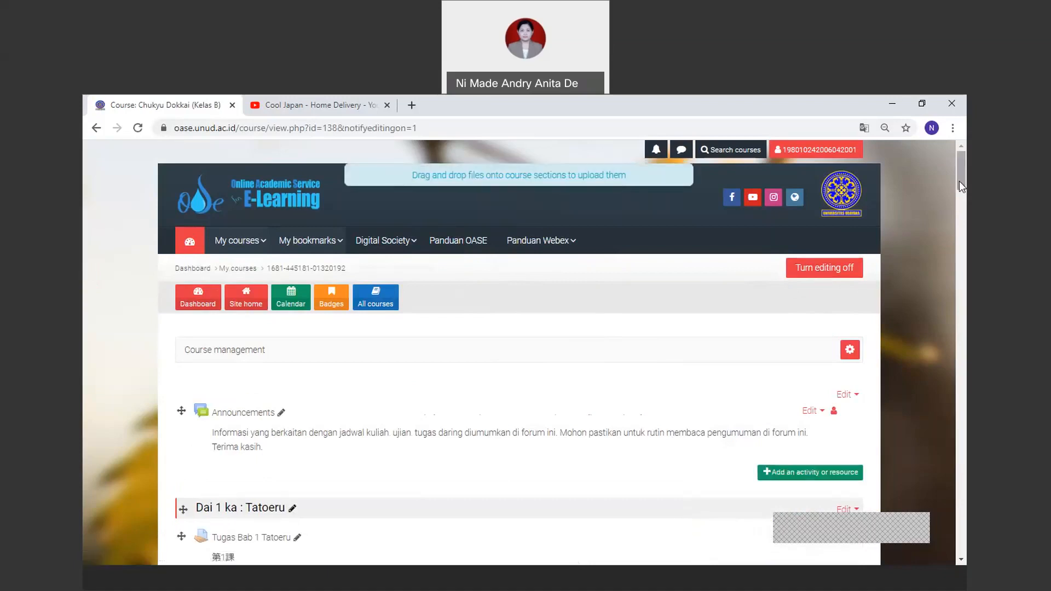
Add a Page resource to the course section Perekonomian Masyarakat Jepang.
{"action": "left_click_drag", "start_coordinate": [959, 181], "coordinate": [965, 392]}
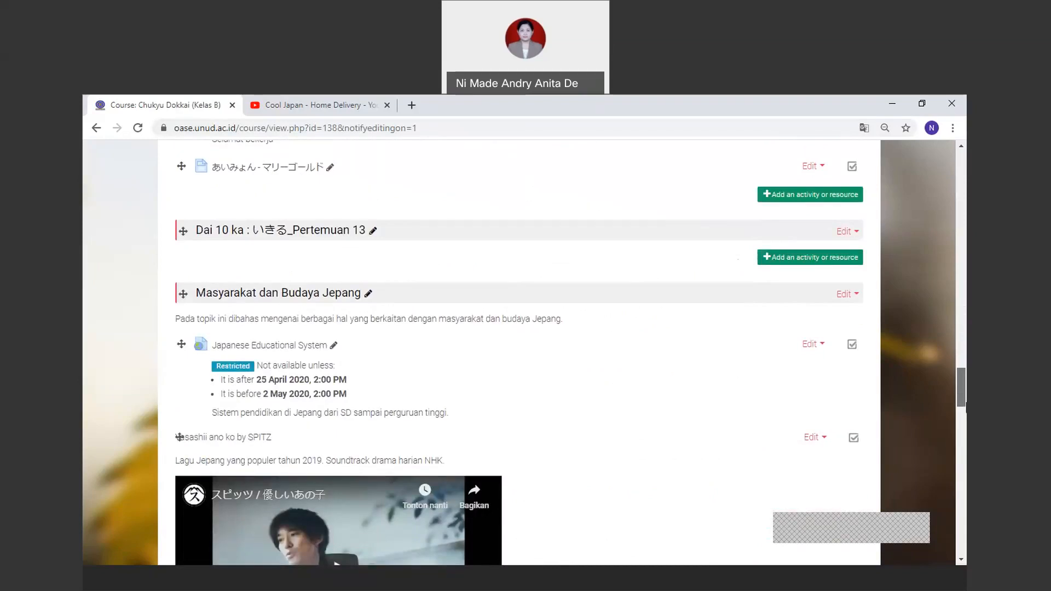
{"action": "scroll", "coordinate": [519, 350], "scroll_direction": "down", "scroll_amount": 5}
{"action": "scroll", "coordinate": [519, 350], "scroll_direction": "down", "scroll_amount": 6}
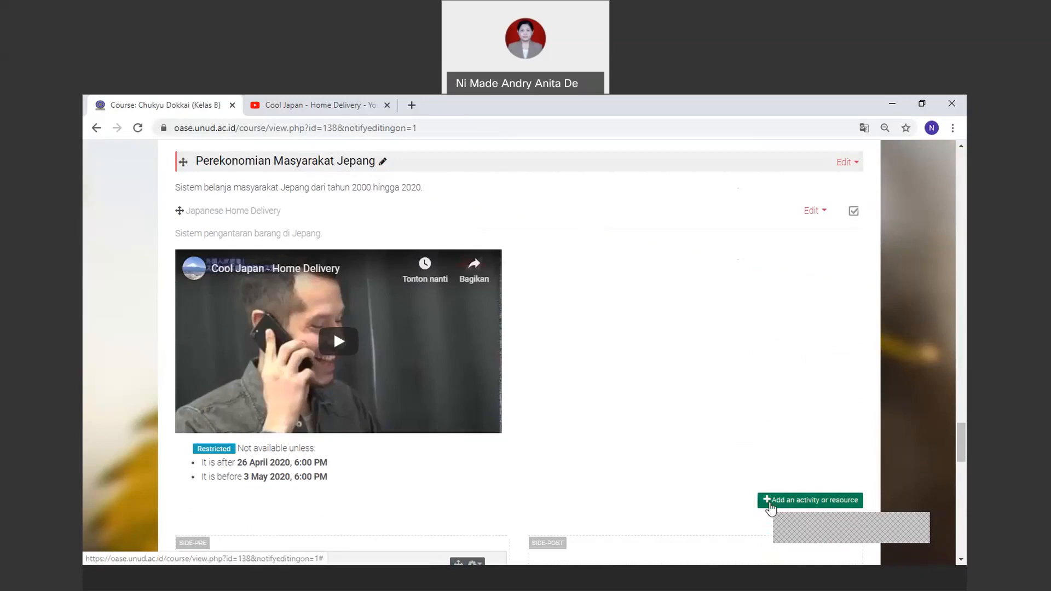
{"action": "left_click", "coordinate": [770, 507]}
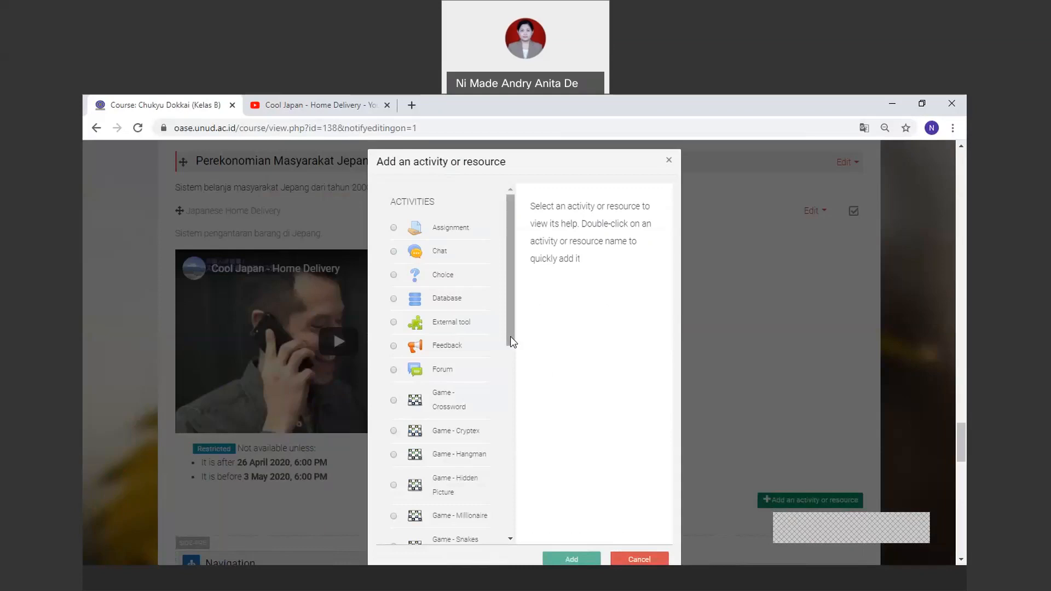
{"action": "left_click_drag", "start_coordinate": [510, 336], "coordinate": [513, 536]}
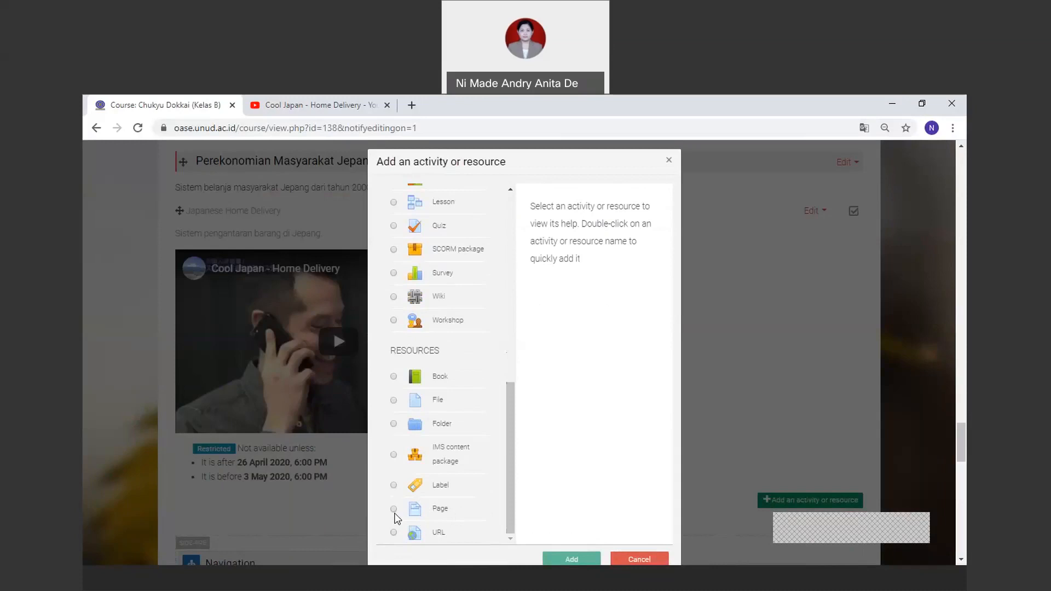
{"action": "left_click", "coordinate": [393, 509]}
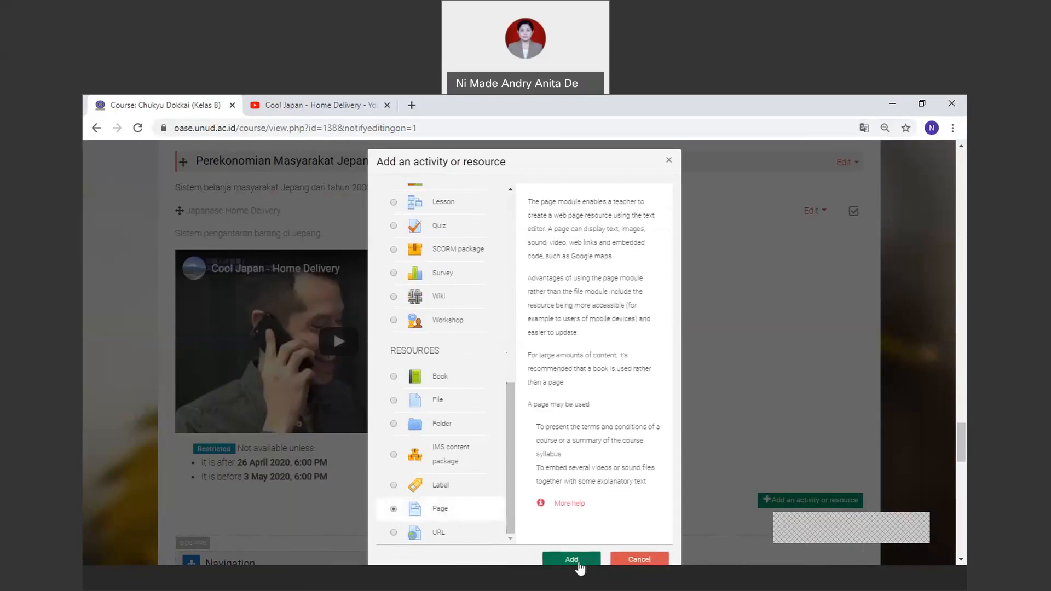
{"action": "left_click", "coordinate": [576, 562]}
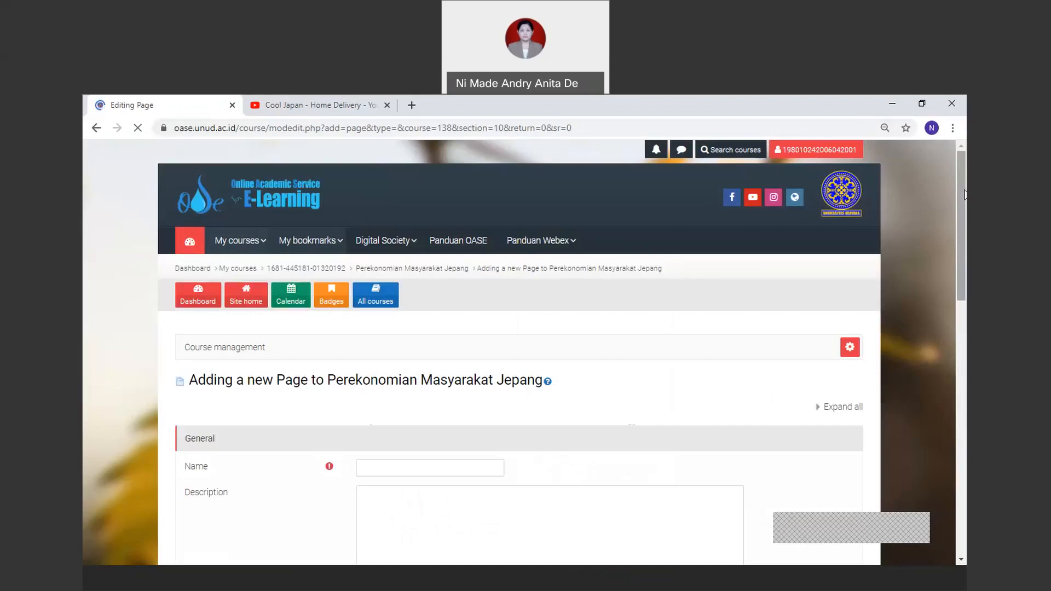
Name the new page "Japanese Home Delivery".
{"action": "left_click_drag", "start_coordinate": [964, 194], "coordinate": [966, 259]}
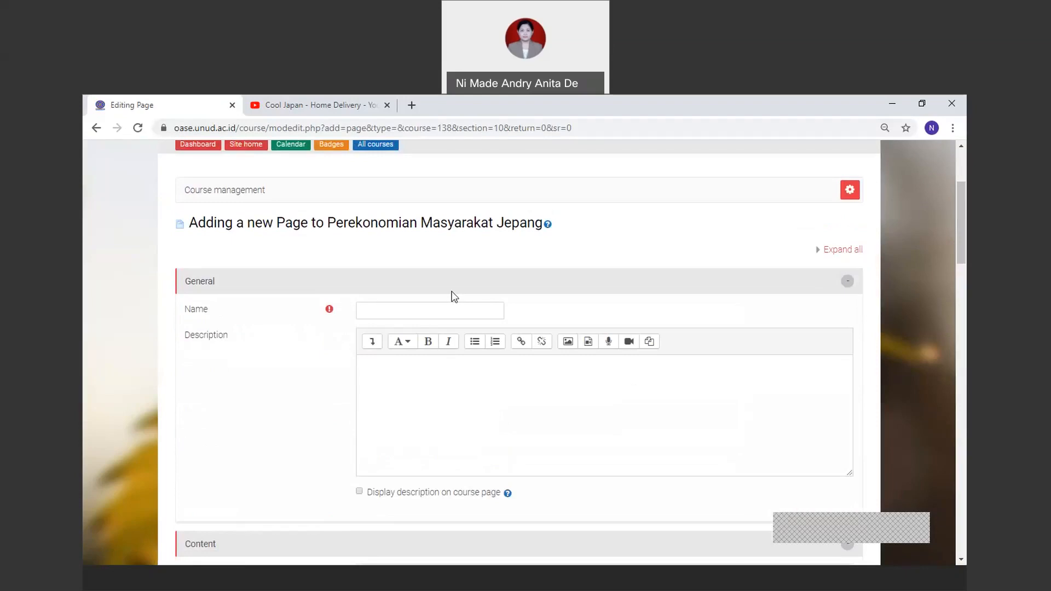
{"action": "left_click", "coordinate": [448, 308]}
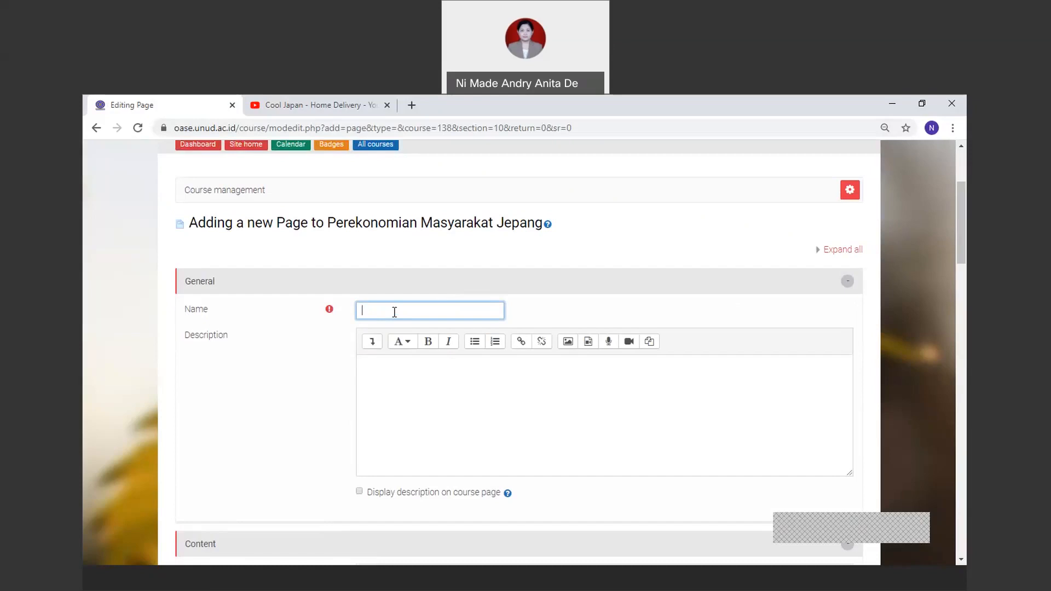
{"action": "type", "text": "Japanese Home Delivery"}
Enter the description "Sistem pengantaran barang di Jepang" and have it displayed on the course page.
{"action": "left_click", "coordinate": [382, 364]}
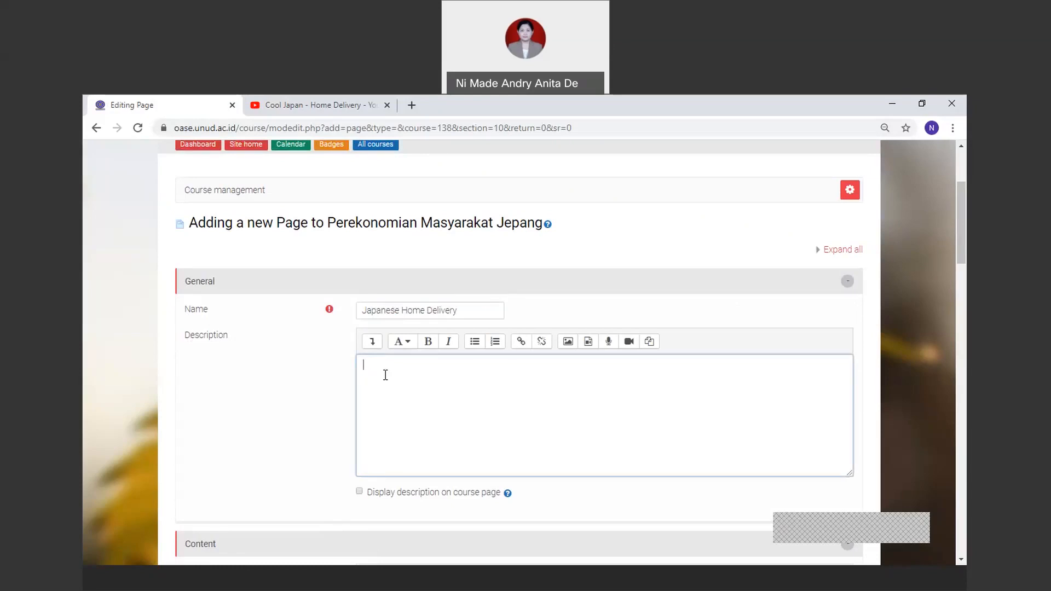
{"action": "type", "text": "Sistem pengantaran bar"}
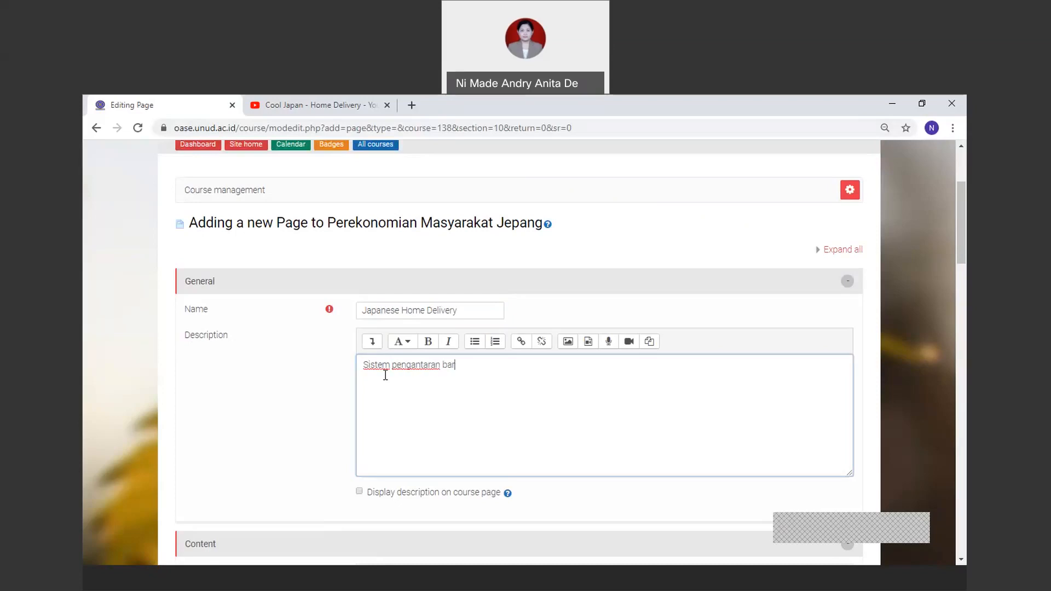
{"action": "type", "text": "ang di Jepang"}
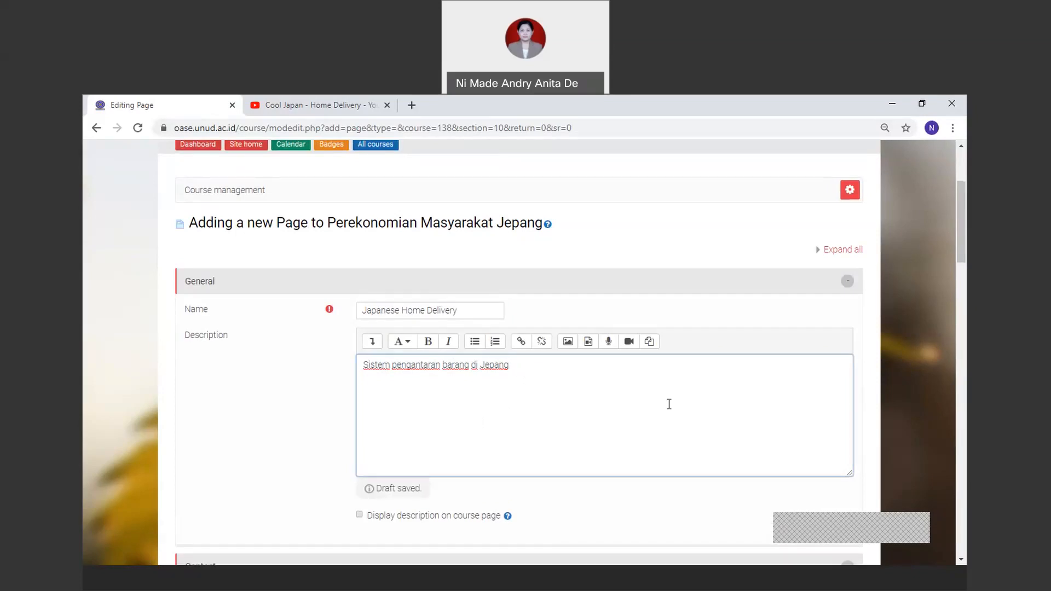
{"action": "scroll", "coordinate": [668, 404], "scroll_direction": "down", "scroll_amount": 3}
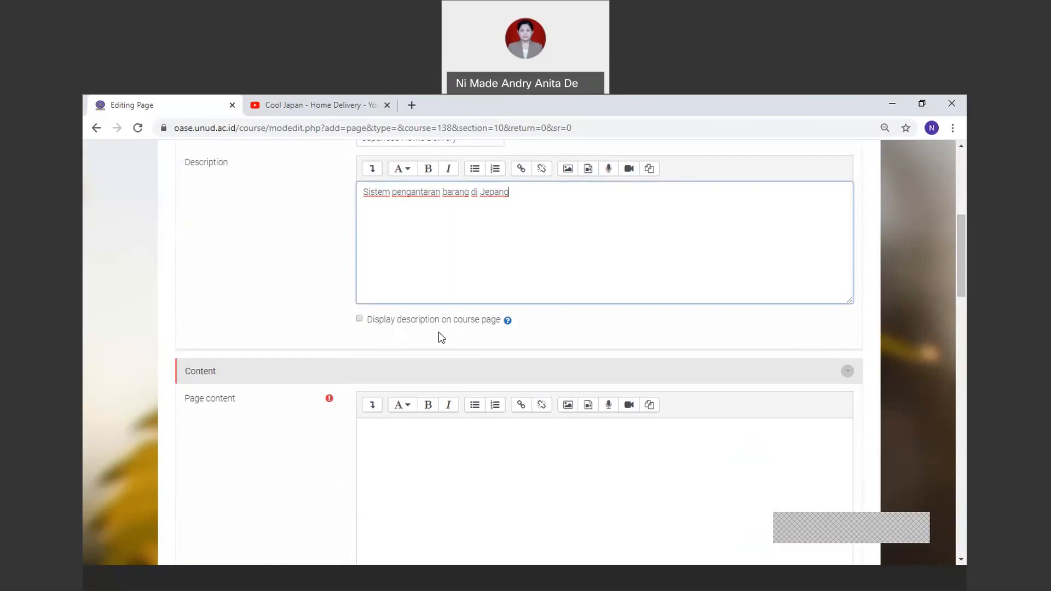
{"action": "left_click", "coordinate": [359, 319]}
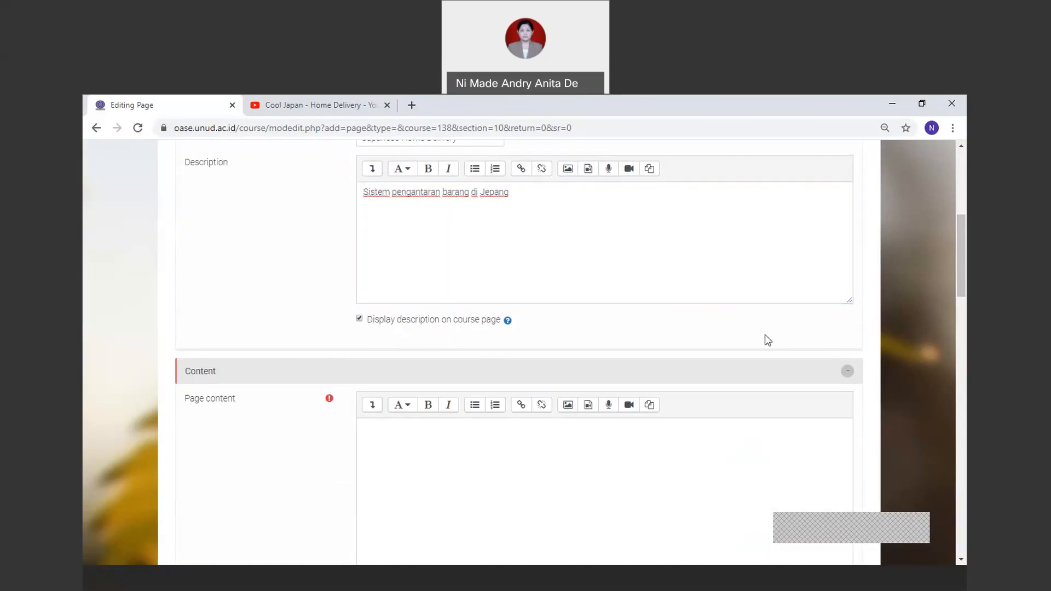
Show the advanced editing tools for the page content and switch that editor to HTML source.
{"action": "left_click_drag", "start_coordinate": [965, 284], "coordinate": [965, 323]}
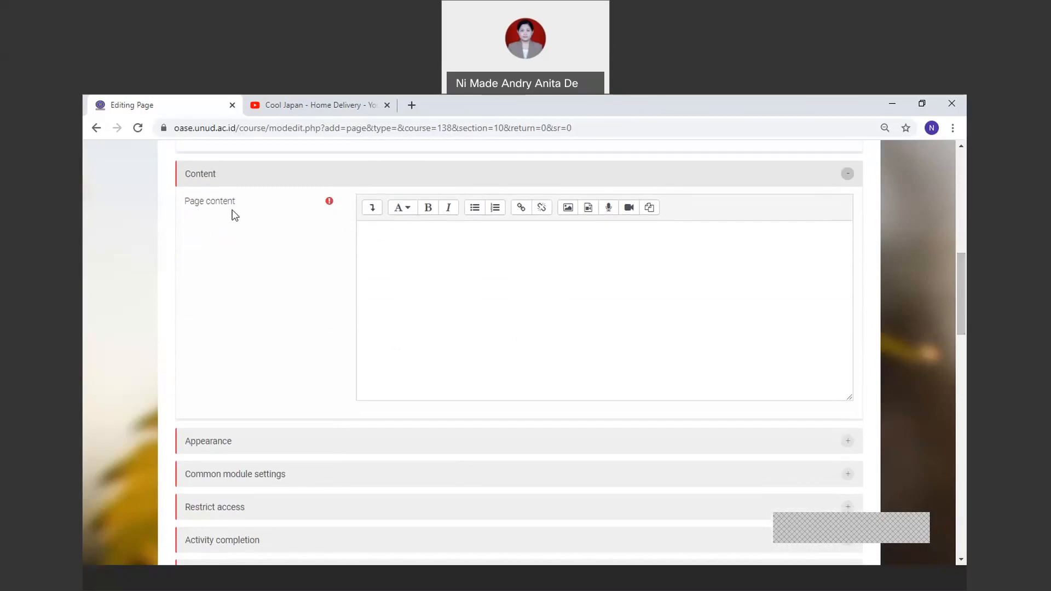
{"action": "left_click", "coordinate": [380, 233]}
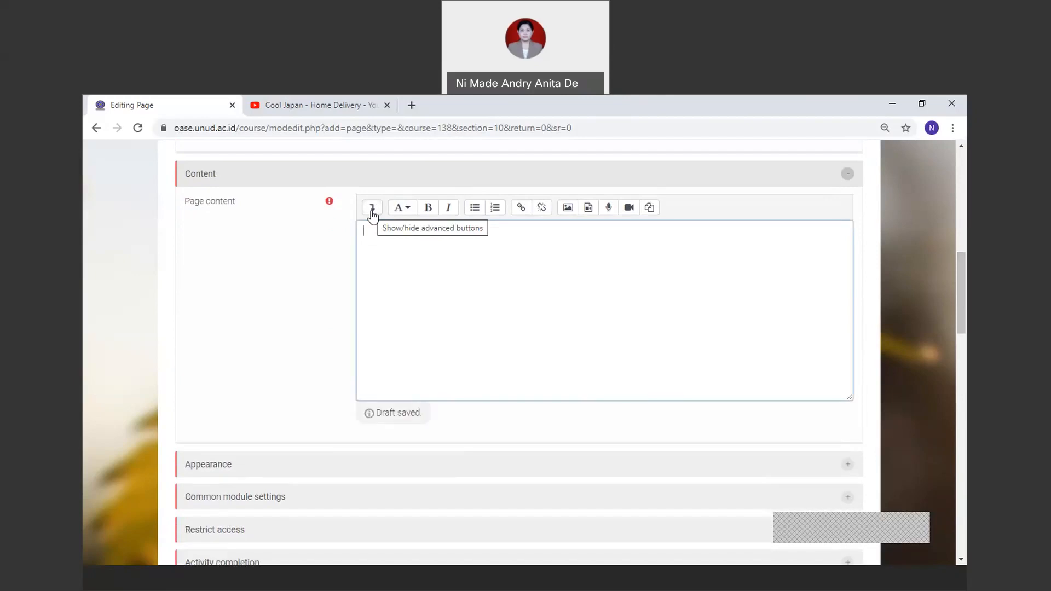
{"action": "left_click", "coordinate": [372, 208]}
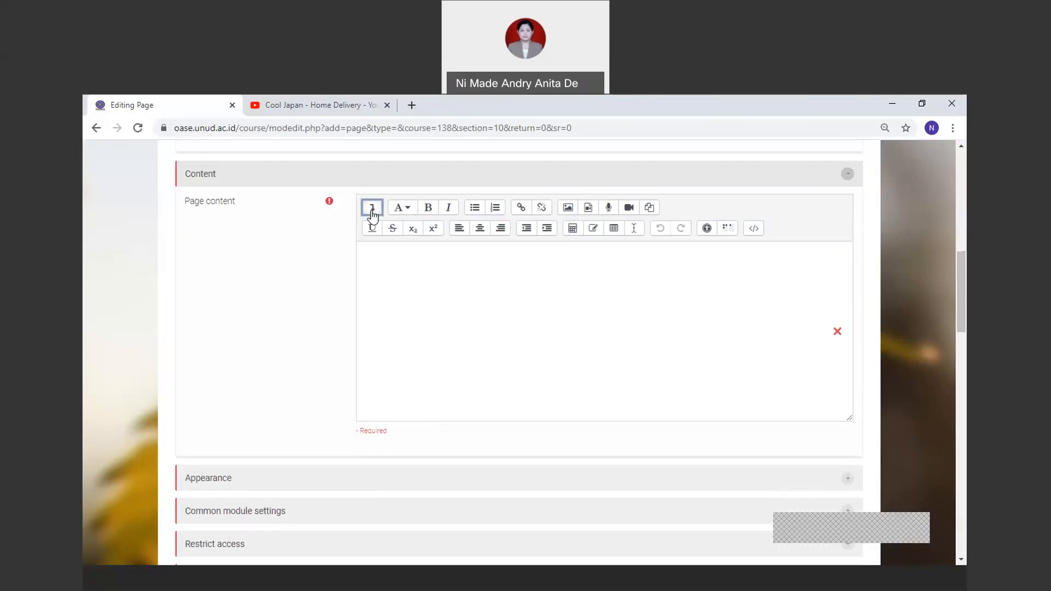
{"action": "left_click", "coordinate": [372, 214]}
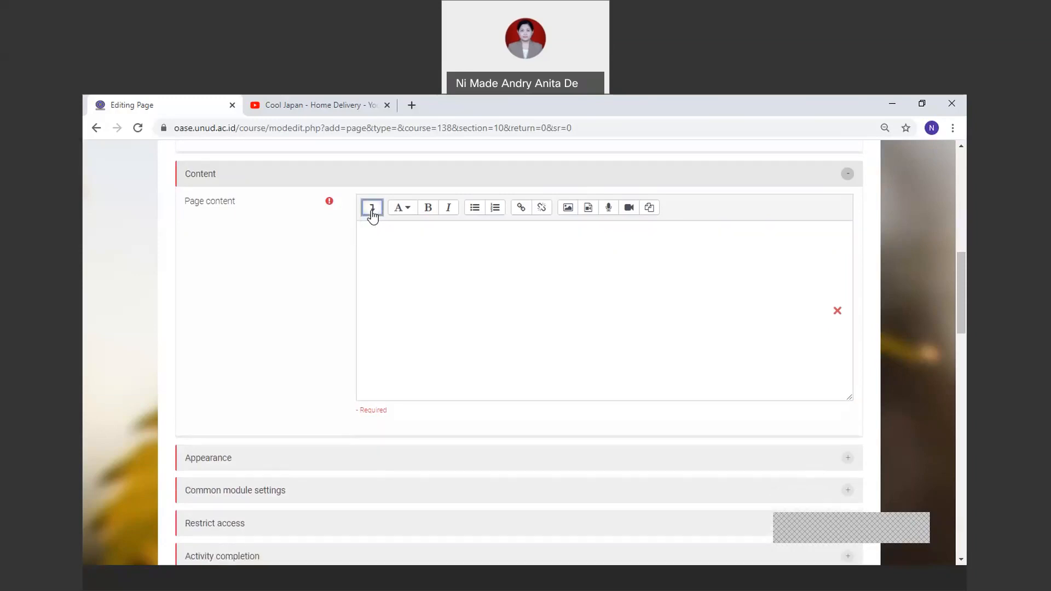
{"action": "left_click", "coordinate": [373, 213]}
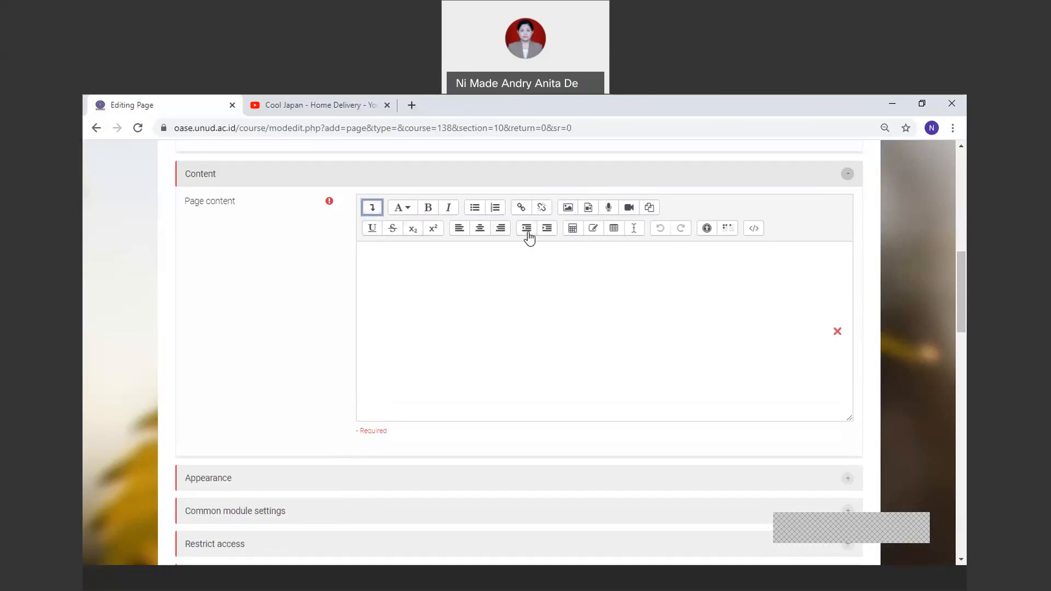
{"action": "left_click", "coordinate": [754, 229]}
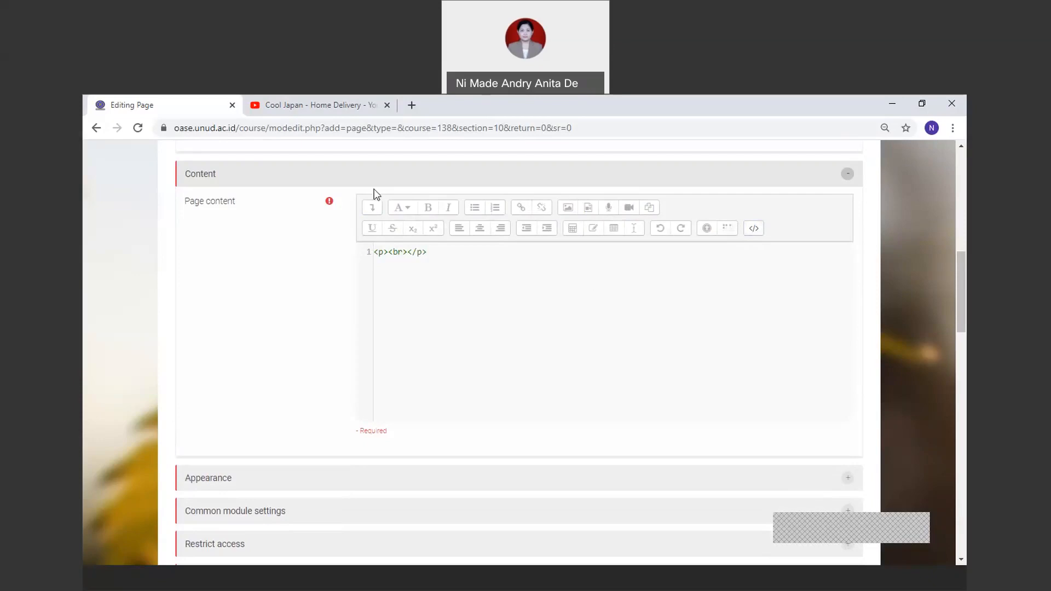
Switch to YouTube and copy the embed code of the video "Cool Japan - Home Delivery".
{"action": "left_click", "coordinate": [344, 107]}
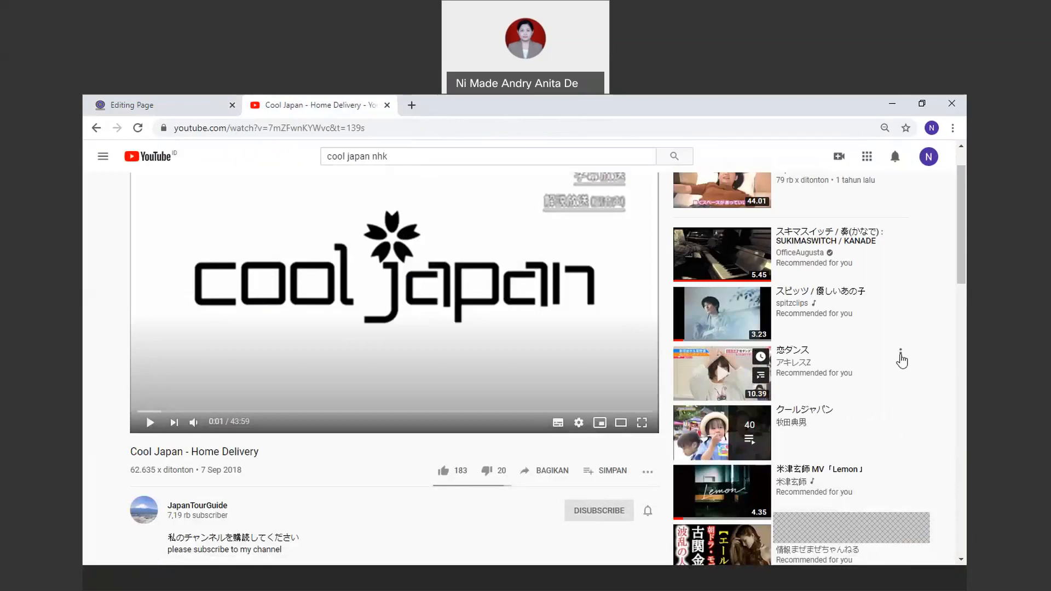
{"action": "left_click", "coordinate": [544, 471]}
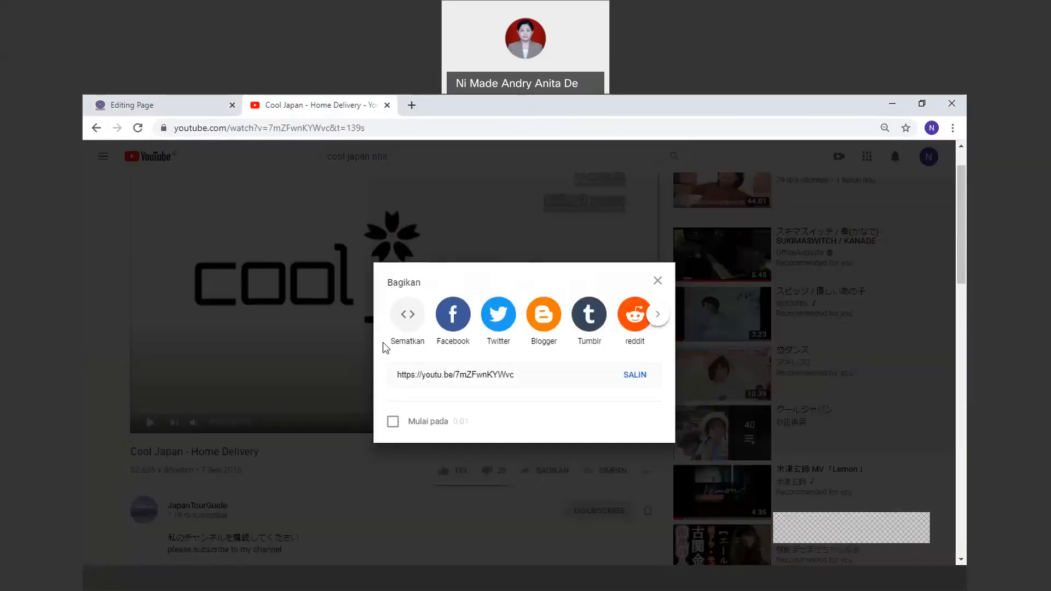
{"action": "left_click", "coordinate": [406, 316]}
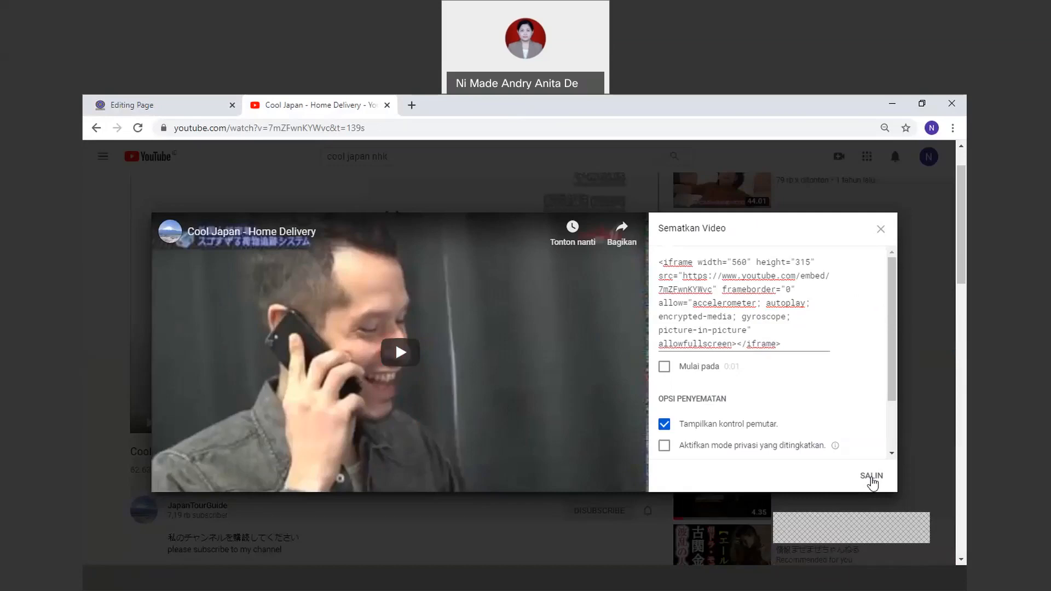
{"action": "left_click", "coordinate": [871, 476]}
{"action": "key", "text": "ctrl+c"}
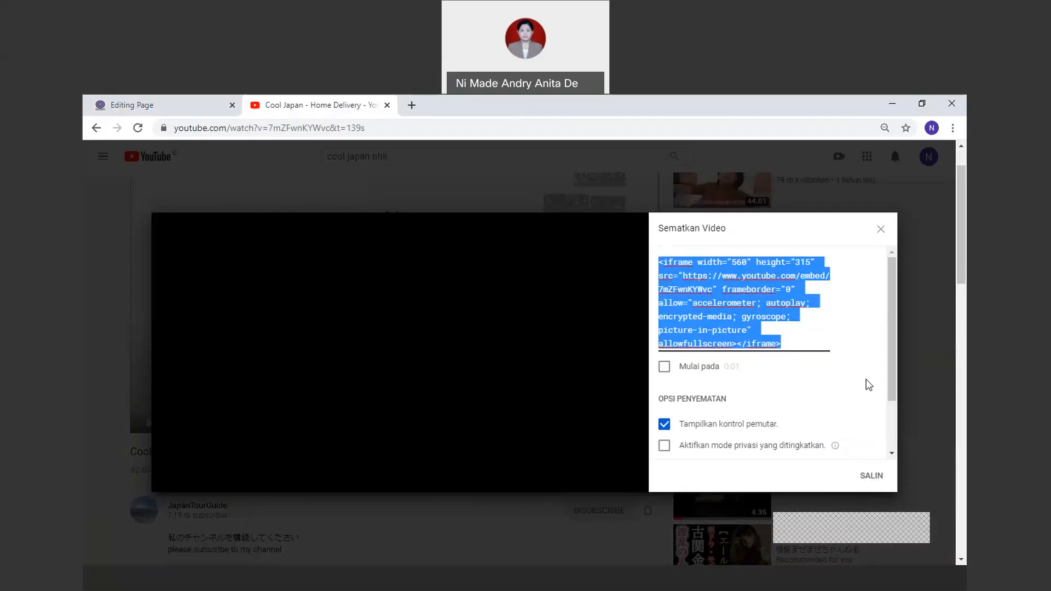
Back on the Editing Page tab, paste the video's embed code after the existing HTML in the page content and return to the visual editor.
{"action": "left_click", "coordinate": [159, 108]}
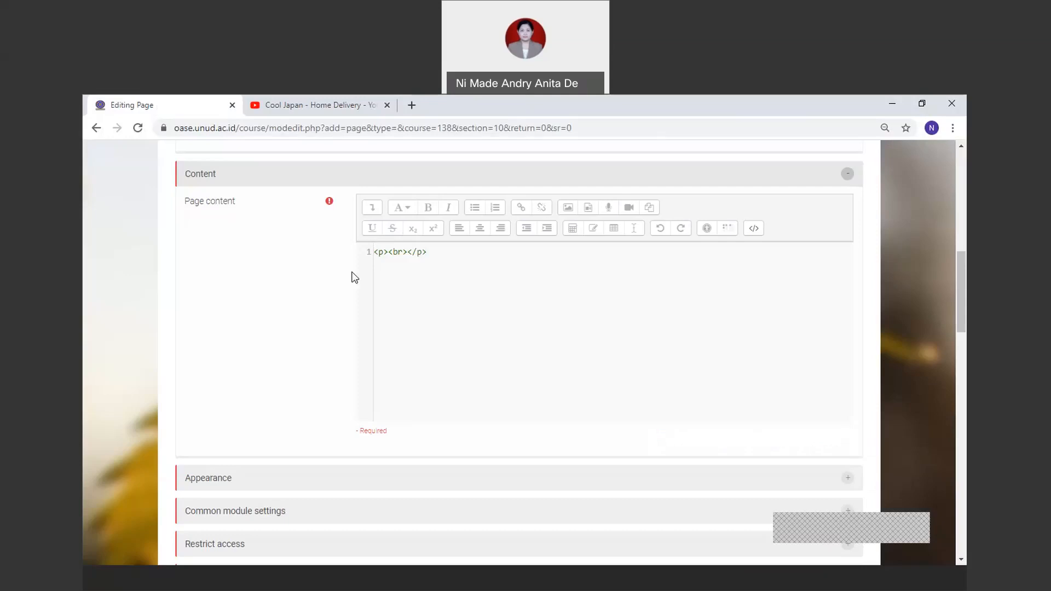
{"action": "left_click", "coordinate": [434, 252]}
{"action": "right_click", "coordinate": [434, 253]}
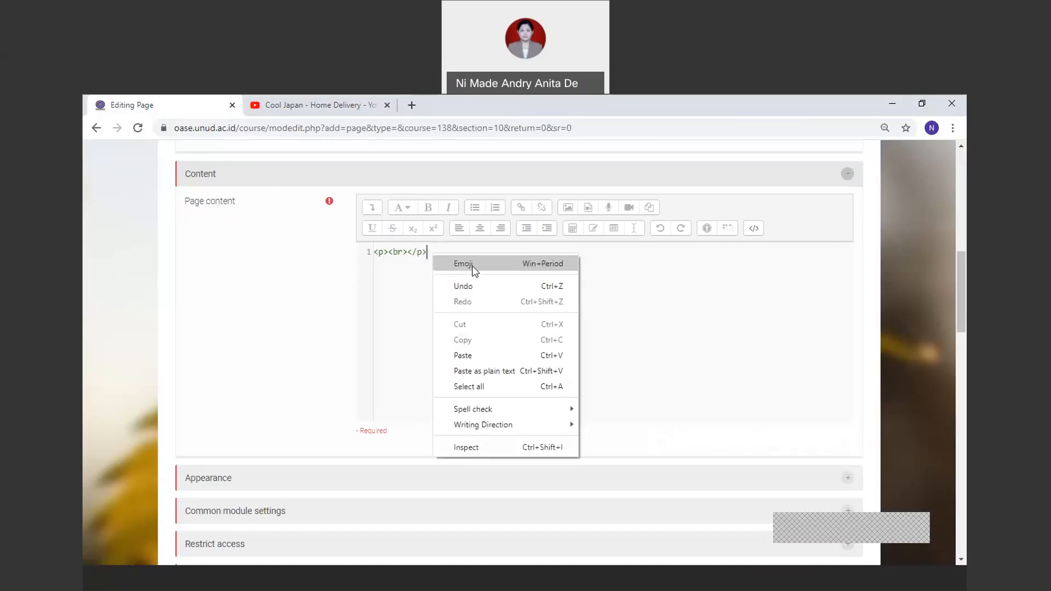
{"action": "left_click", "coordinate": [469, 356]}
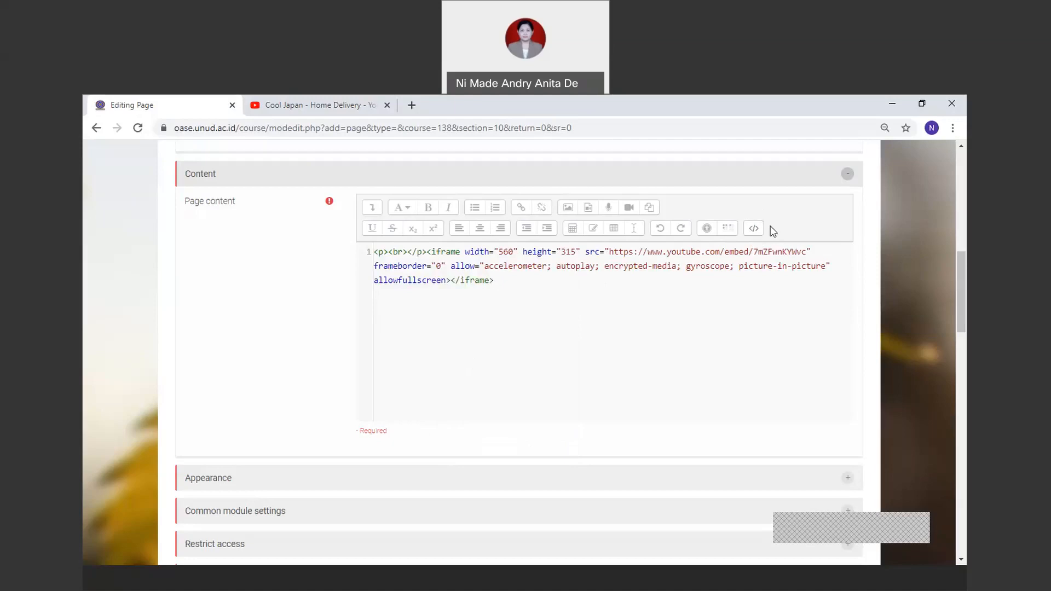
{"action": "left_click", "coordinate": [753, 229]}
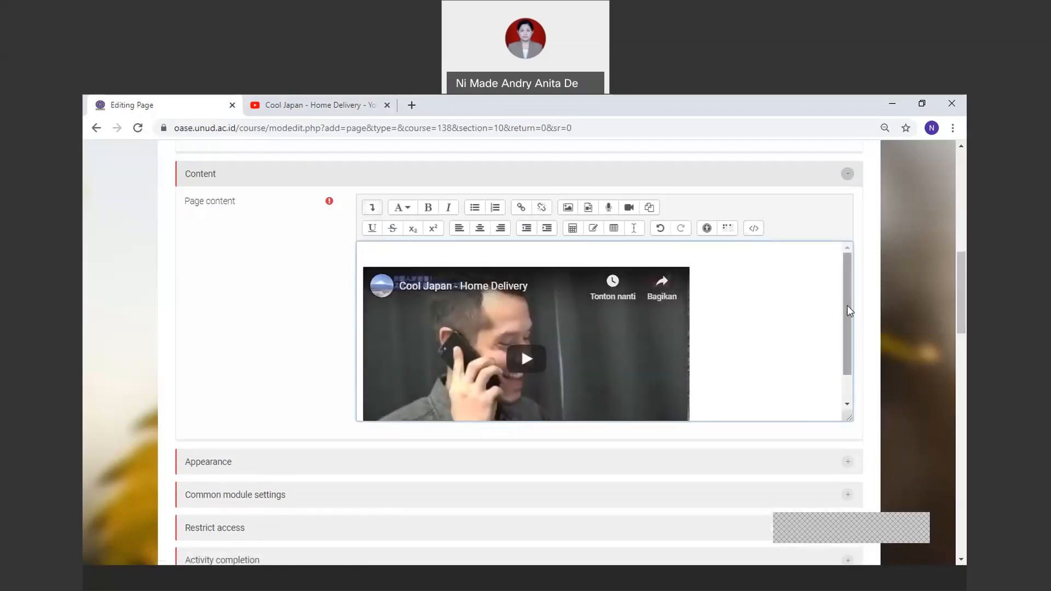
{"action": "left_click_drag", "start_coordinate": [847, 306], "coordinate": [859, 348]}
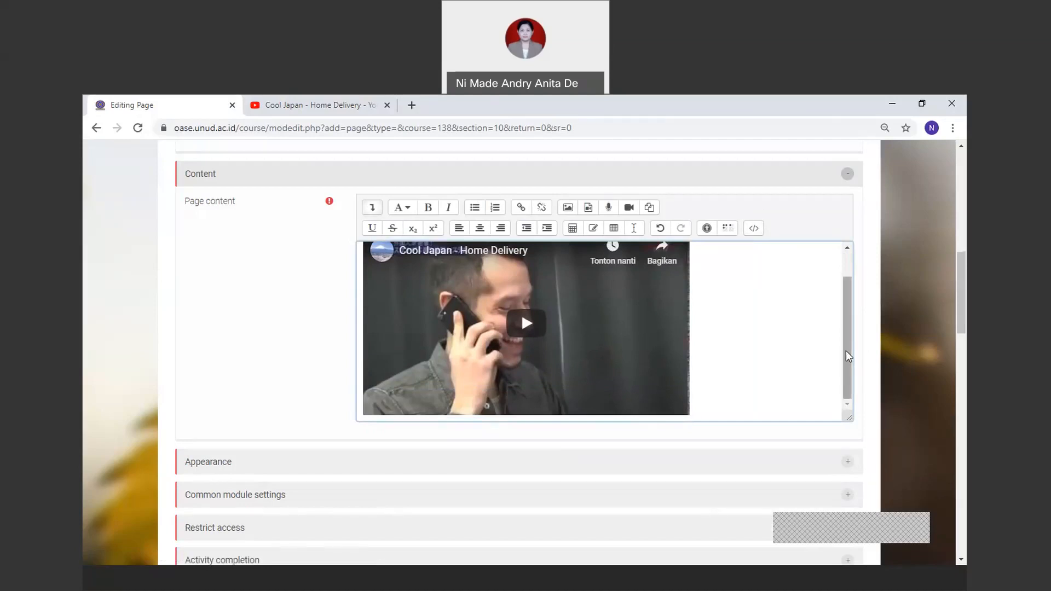
Review the page's Appearance display options, leaving them as they are.
{"action": "left_click_drag", "start_coordinate": [964, 298], "coordinate": [965, 334]}
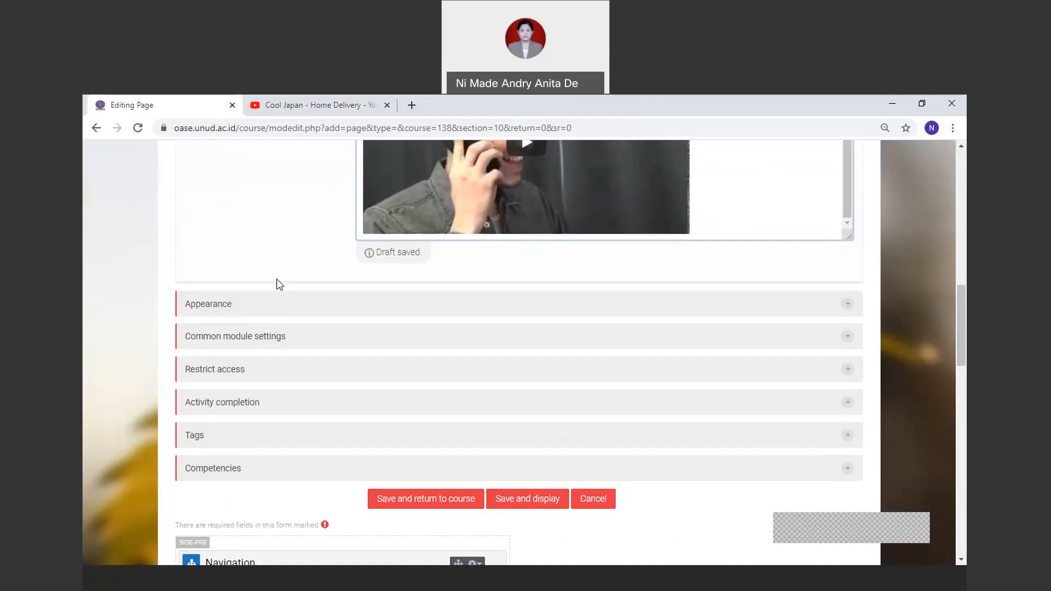
{"action": "left_click", "coordinate": [276, 306]}
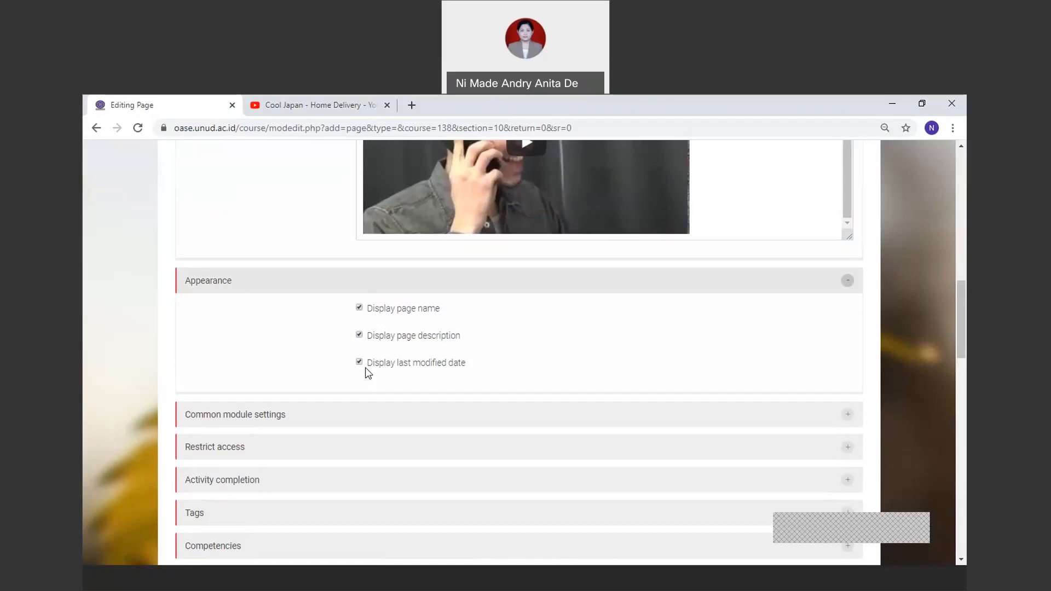
{"action": "left_click", "coordinate": [497, 292]}
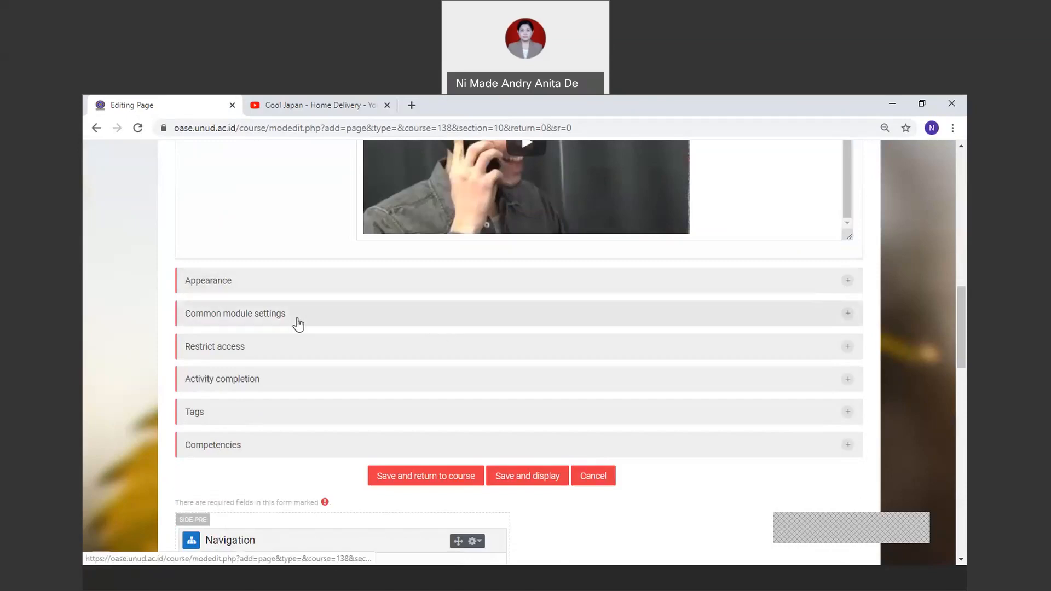
Add a date access restriction that opens the page from 26 April 2020 at 18:00.
{"action": "left_click", "coordinate": [255, 351]}
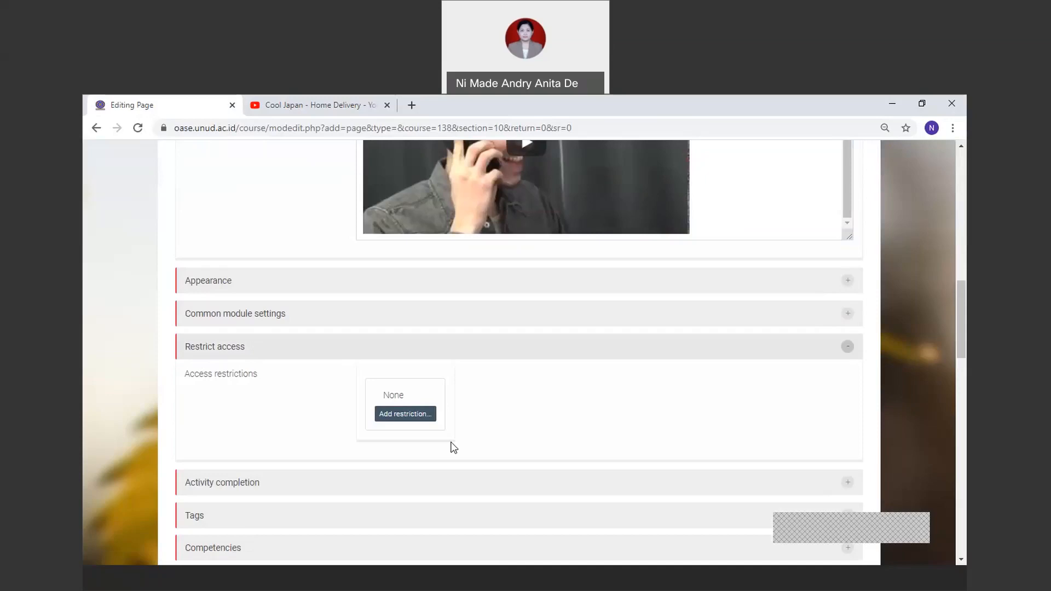
{"action": "left_click", "coordinate": [431, 416]}
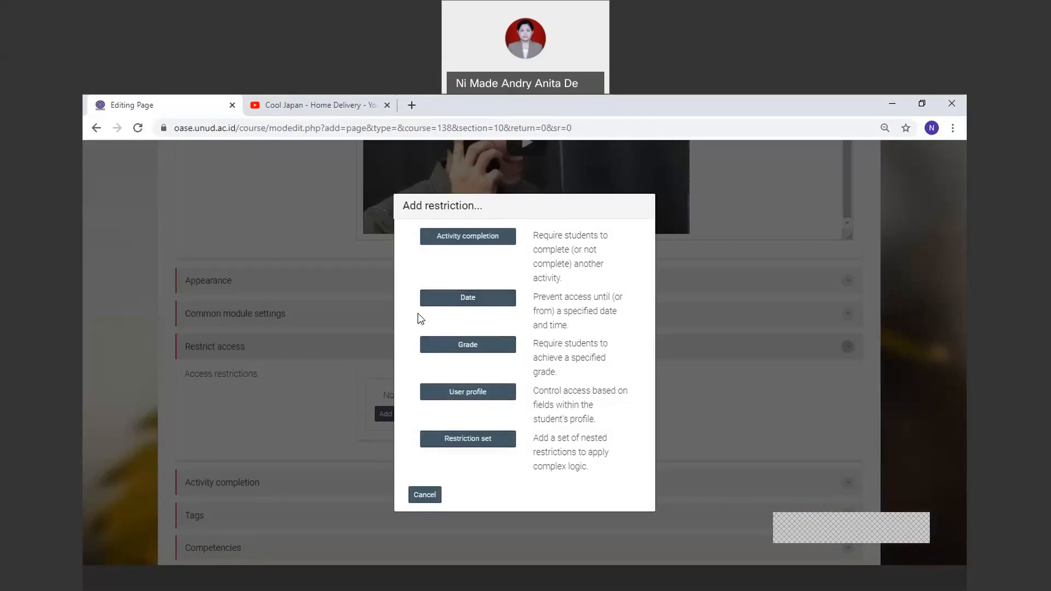
{"action": "left_click", "coordinate": [468, 301]}
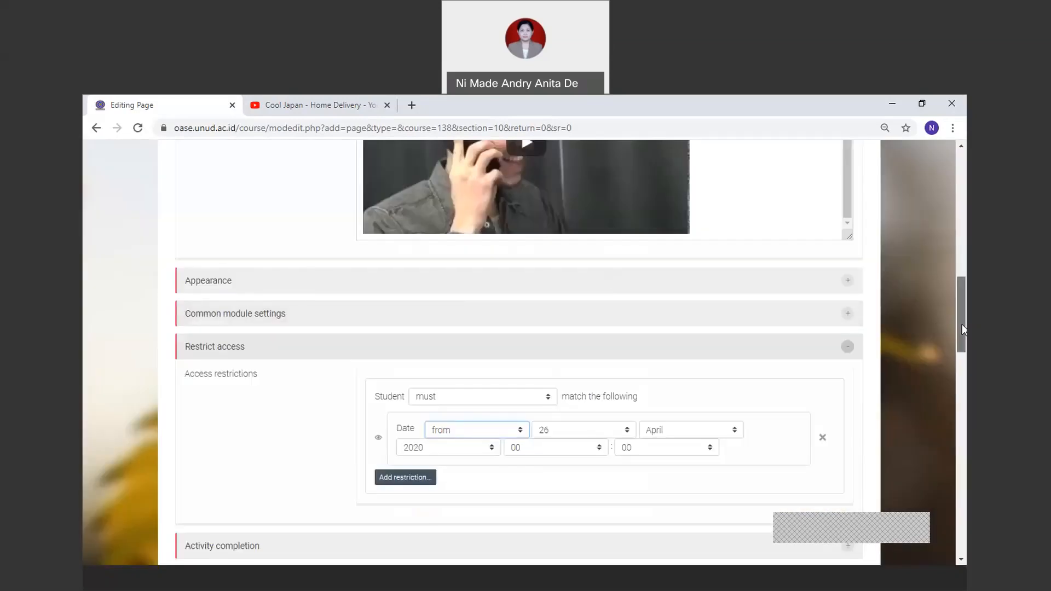
{"action": "scroll", "coordinate": [961, 324], "scroll_direction": "down", "scroll_amount": 2}
{"action": "scroll", "coordinate": [964, 342], "scroll_direction": "down", "scroll_amount": 1}
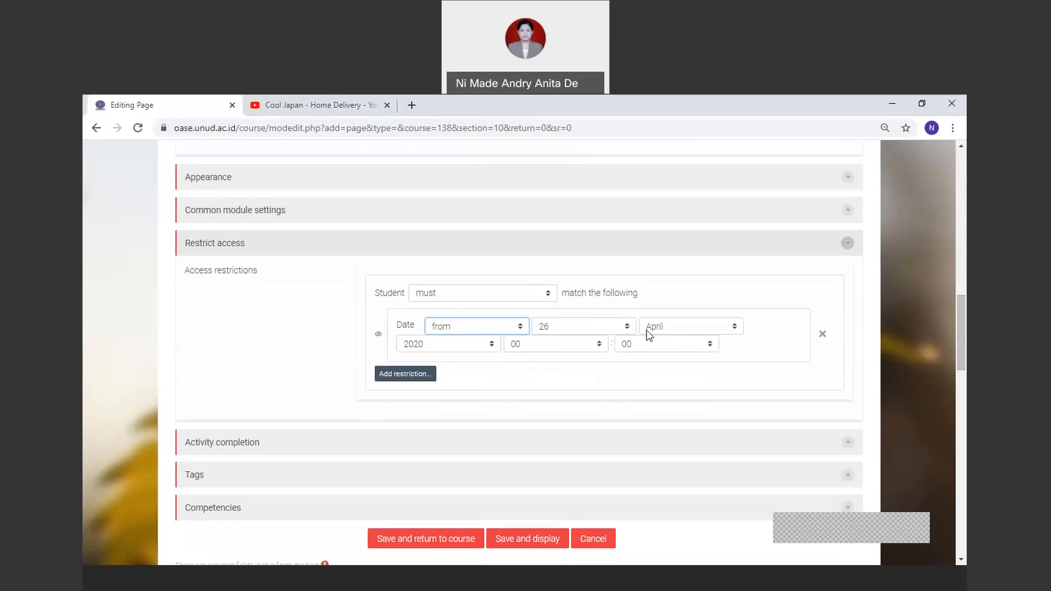
{"action": "left_click", "coordinate": [594, 344]}
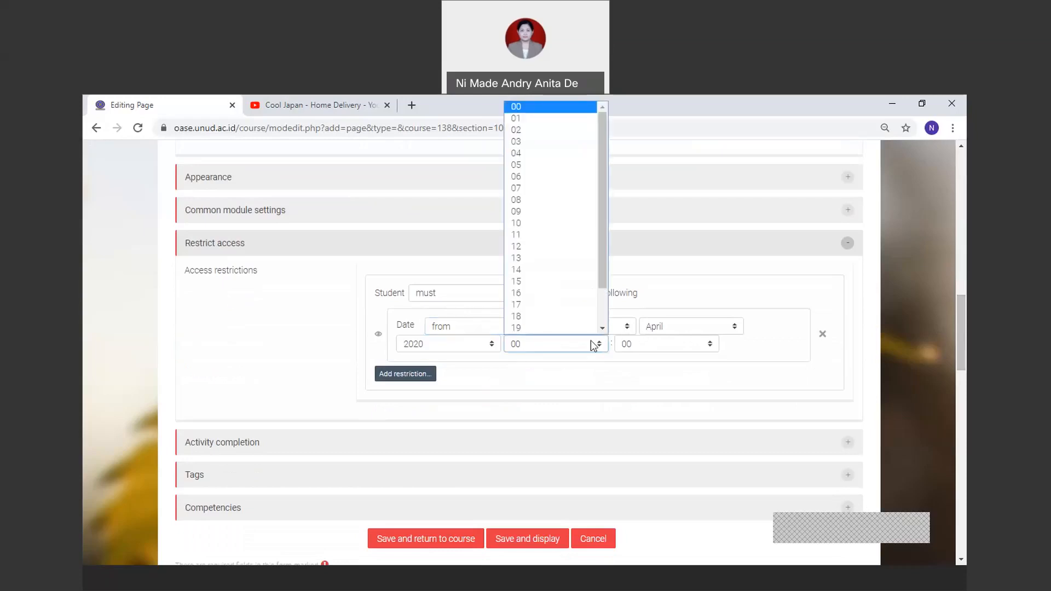
{"action": "scroll", "coordinate": [544, 317], "scroll_direction": "down", "scroll_amount": 1}
{"action": "left_click", "coordinate": [545, 295]}
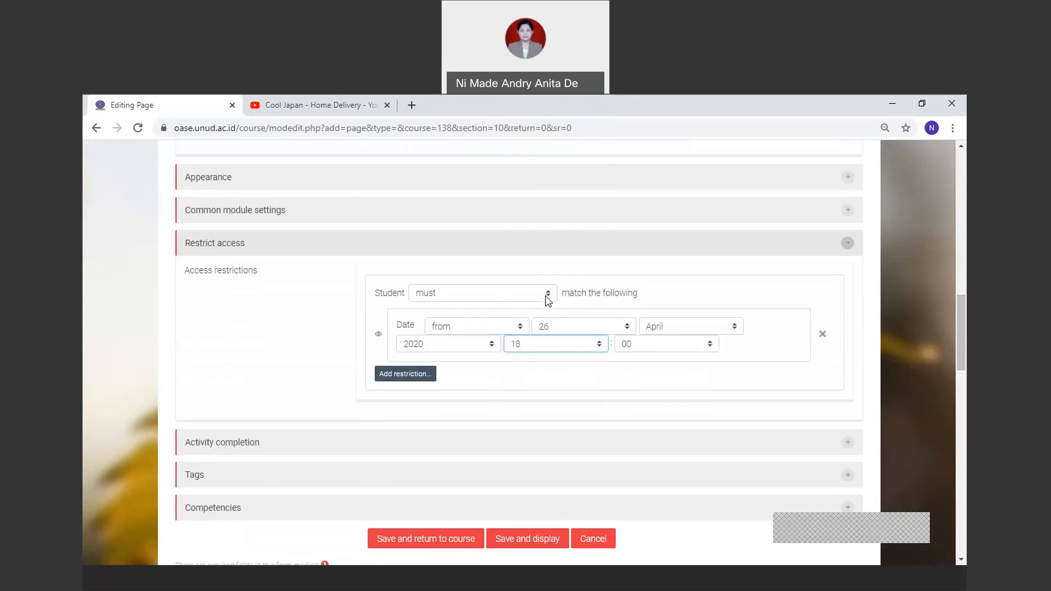
Add a second date access restriction and set its condition to "until".
{"action": "left_click", "coordinate": [401, 377]}
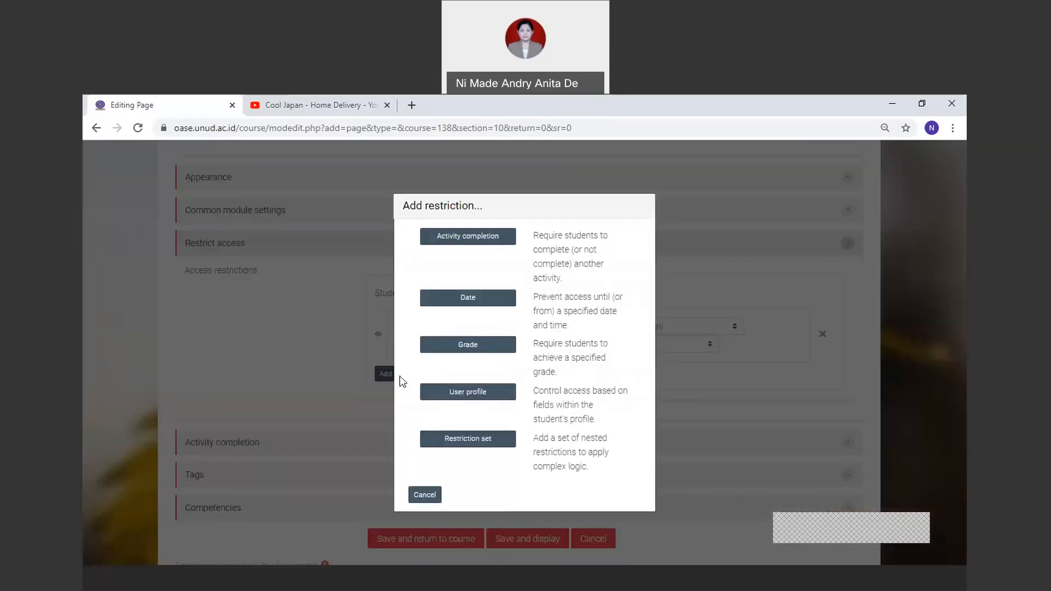
{"action": "left_click", "coordinate": [464, 300]}
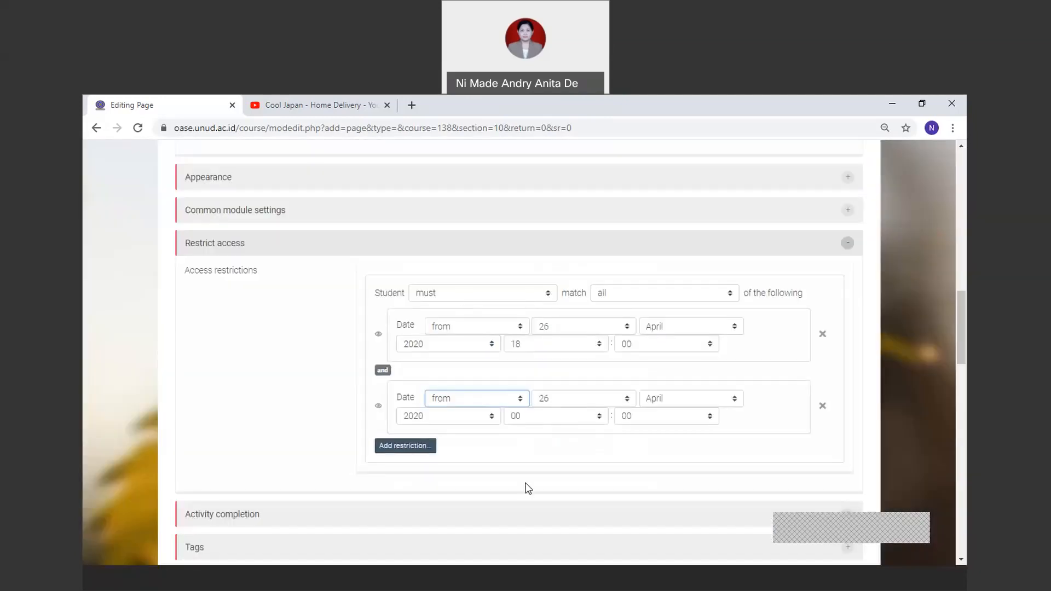
{"action": "left_click", "coordinate": [520, 399]}
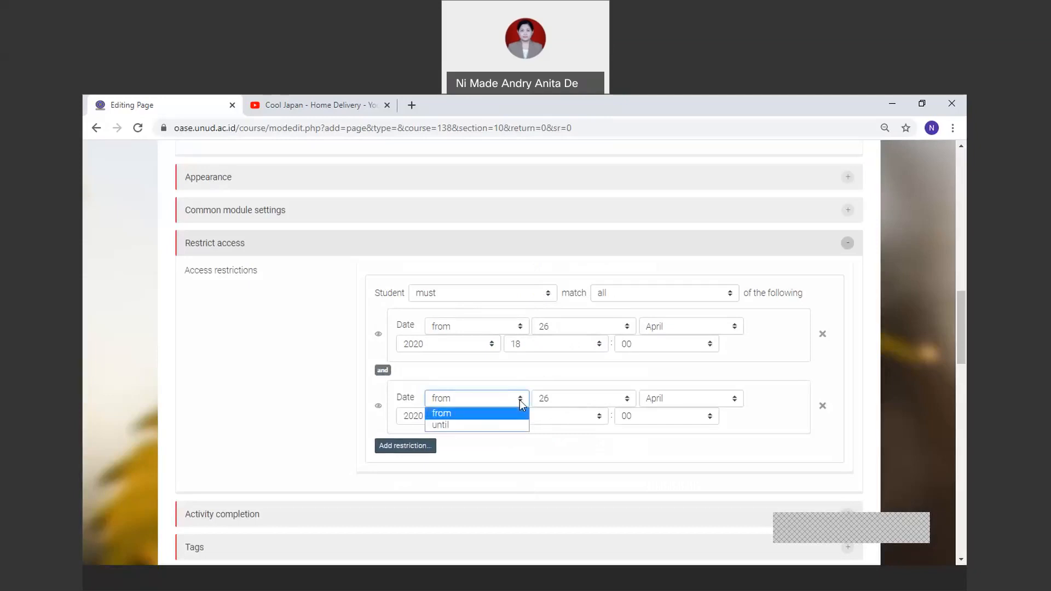
{"action": "left_click", "coordinate": [522, 426]}
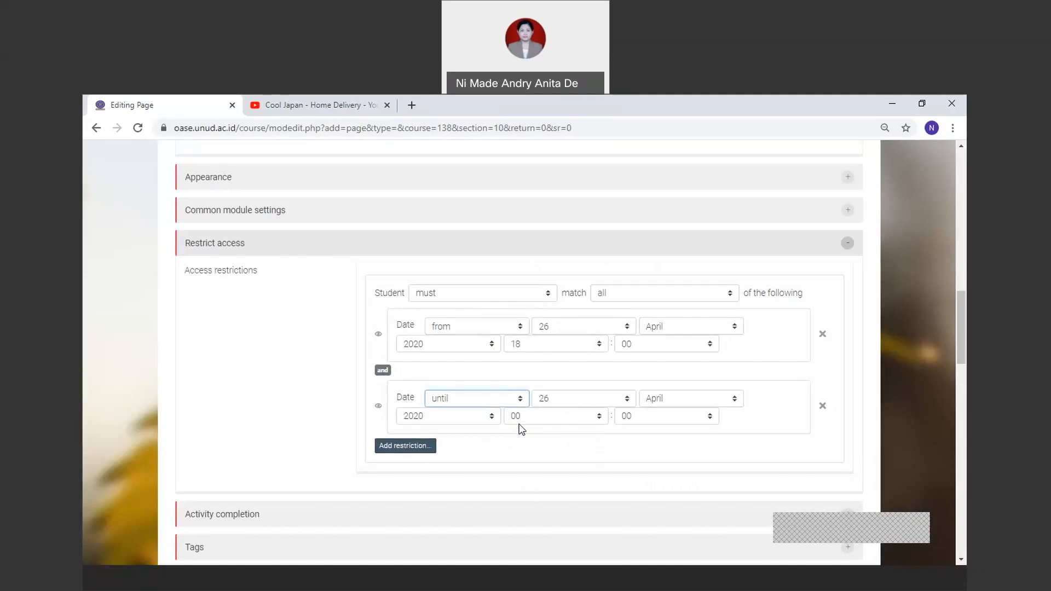
Set the "until" restriction to day 3, month May and hour 18.
{"action": "left_click", "coordinate": [627, 400]}
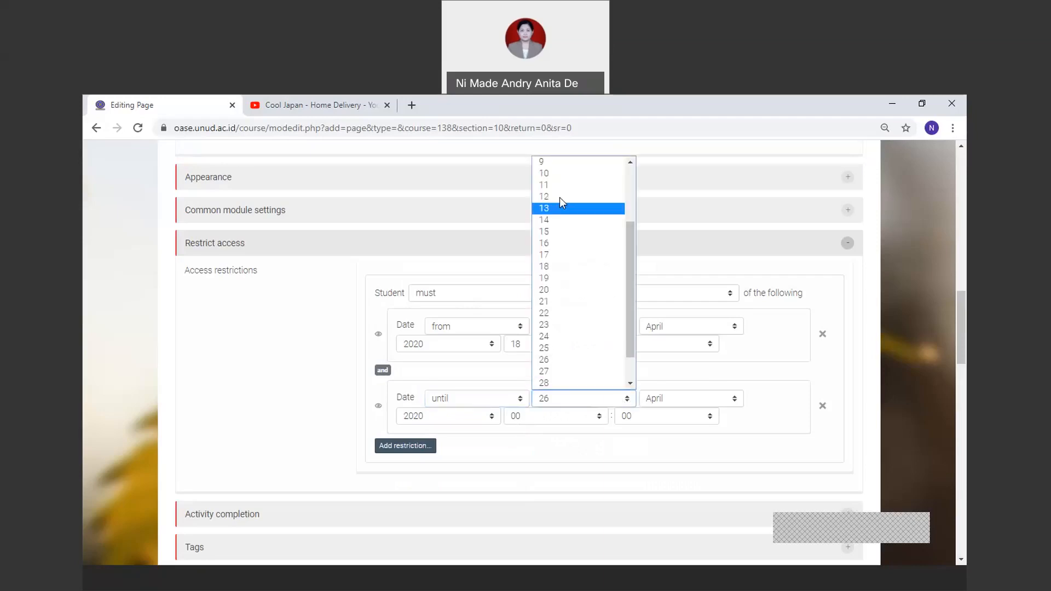
{"action": "left_click_drag", "start_coordinate": [633, 251], "coordinate": [631, 176]}
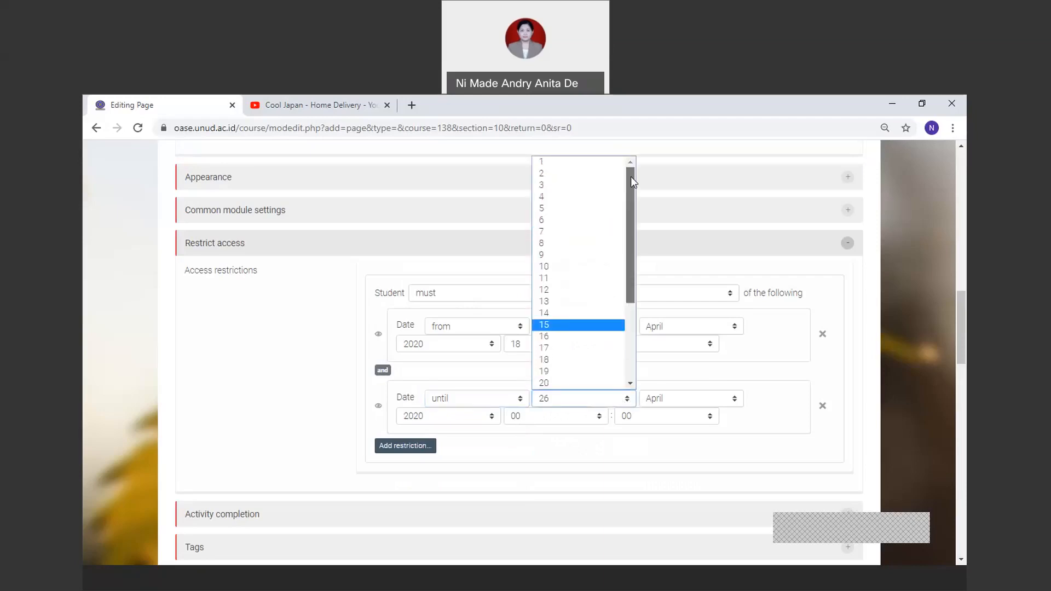
{"action": "left_click", "coordinate": [579, 186]}
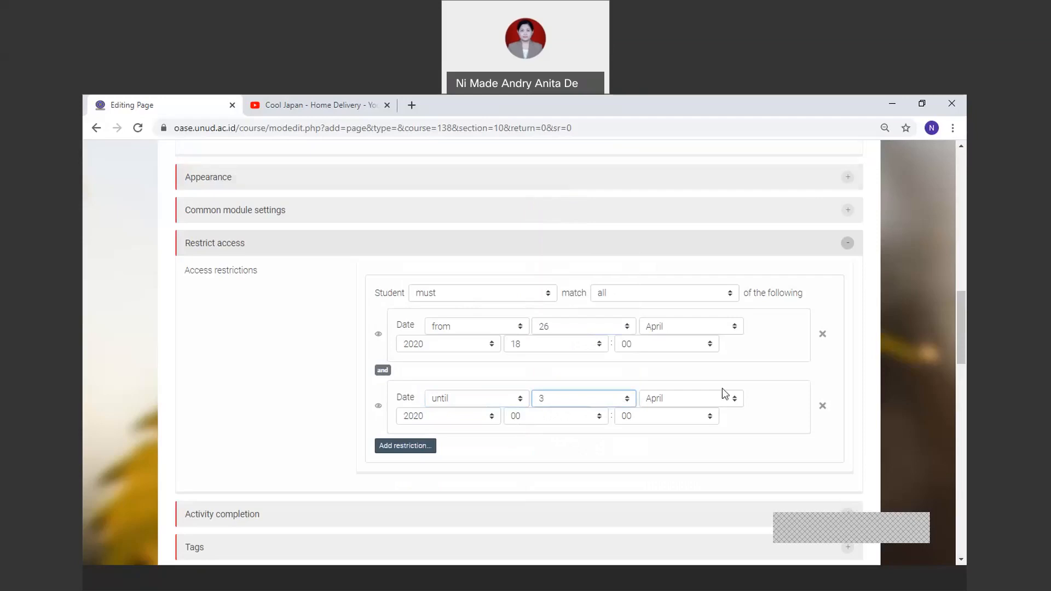
{"action": "left_click", "coordinate": [739, 400]}
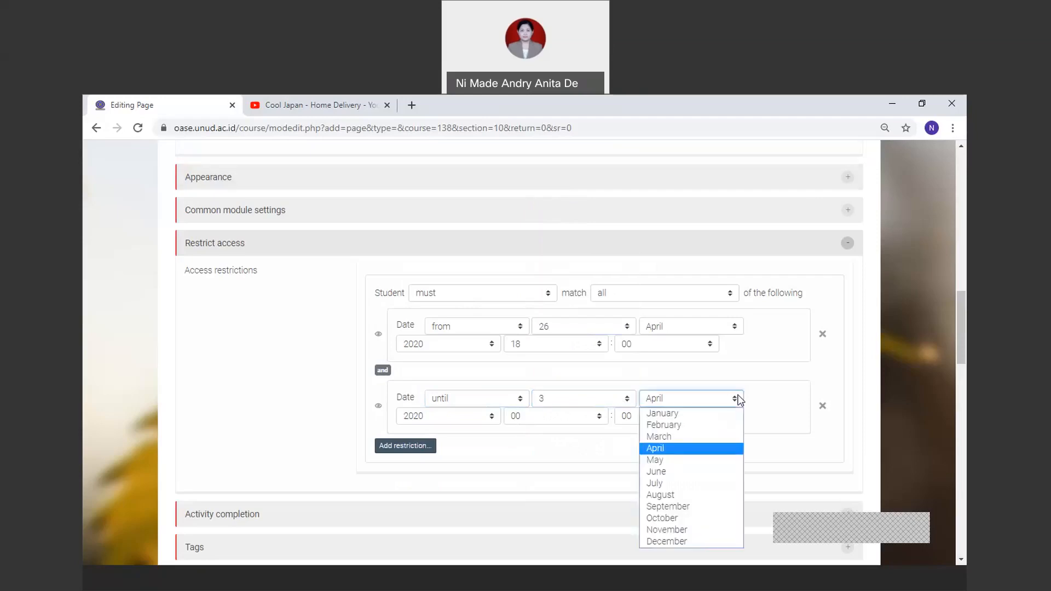
{"action": "left_click", "coordinate": [706, 460]}
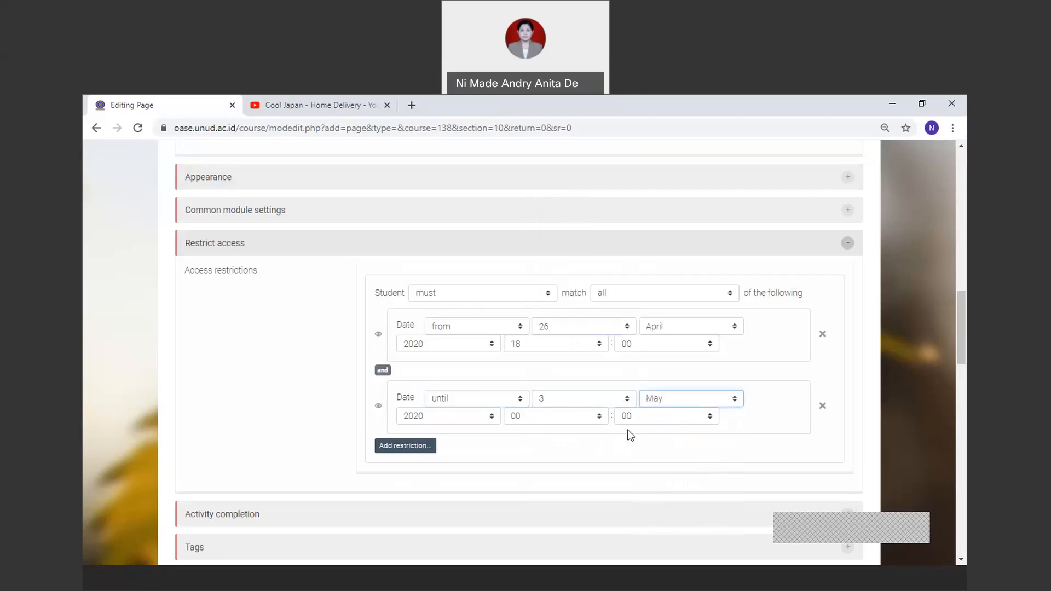
{"action": "left_click", "coordinate": [601, 419]}
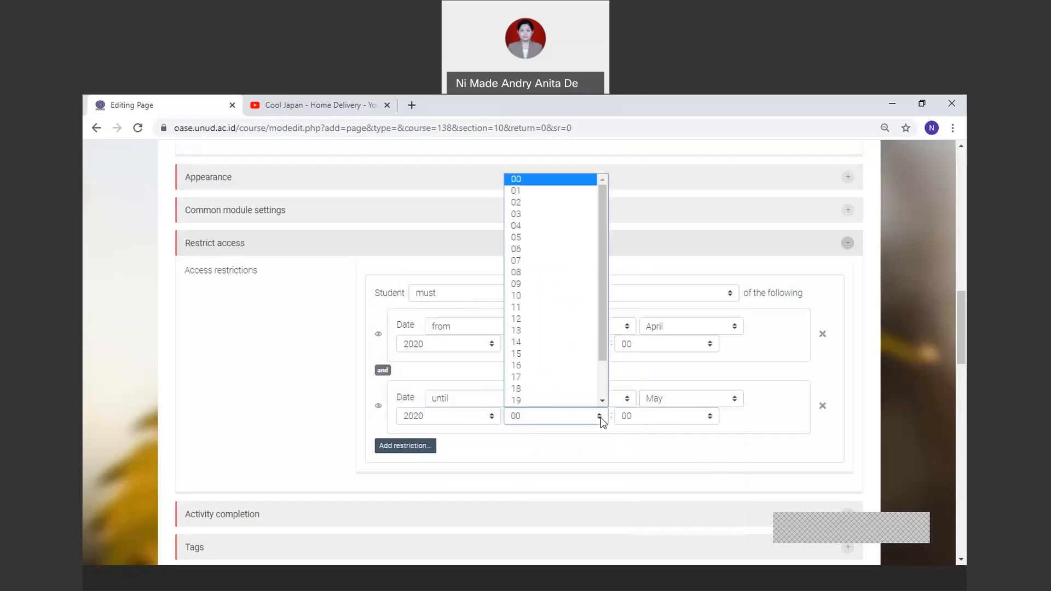
{"action": "scroll", "coordinate": [535, 391], "scroll_direction": "down", "scroll_amount": 2}
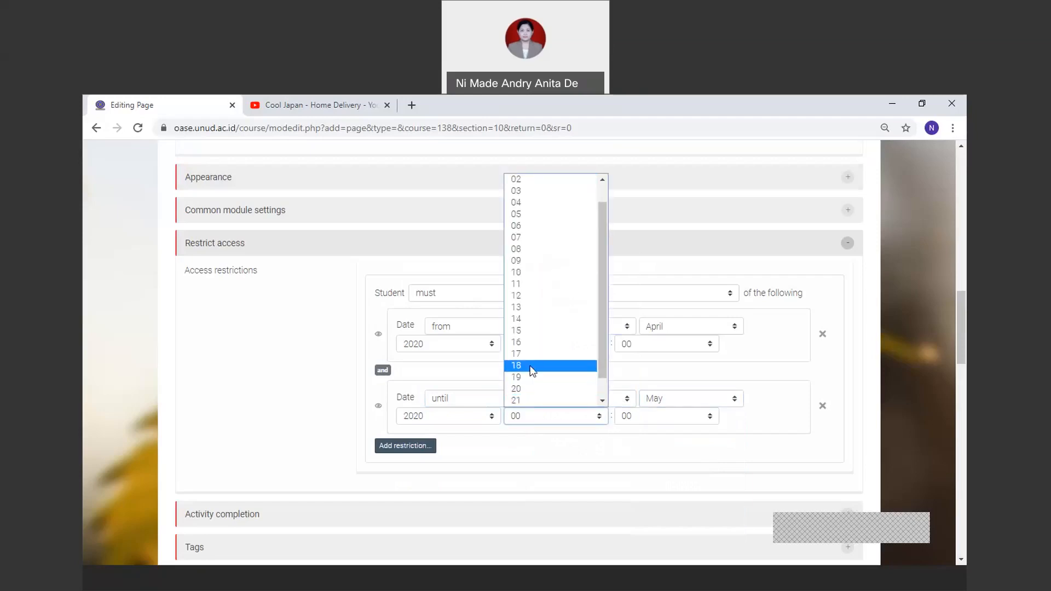
{"action": "left_click", "coordinate": [532, 368]}
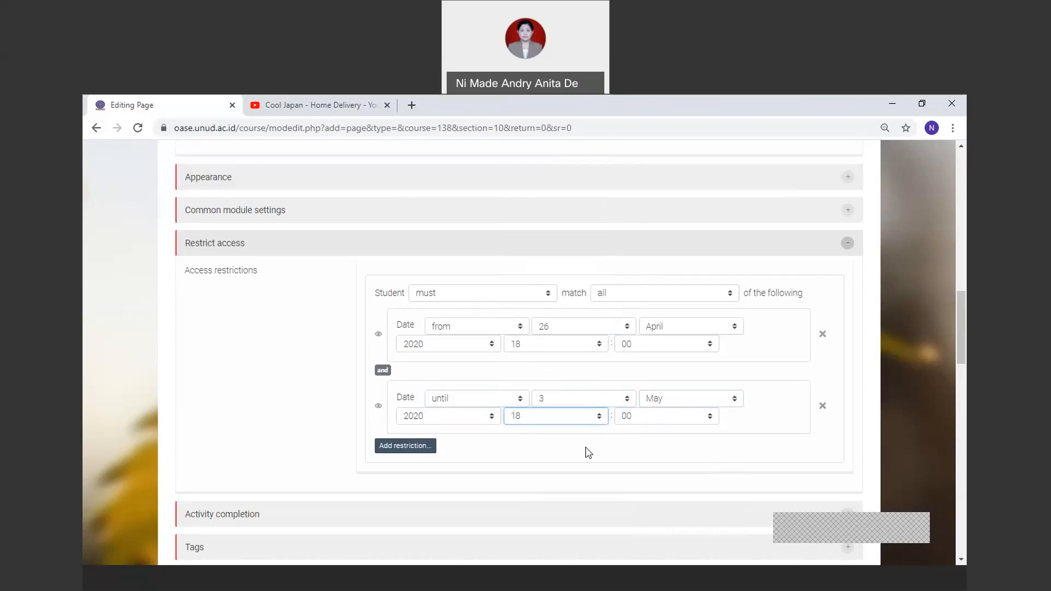
Collapse the access restriction settings, save the new page and return to the course.
{"action": "left_click", "coordinate": [327, 248]}
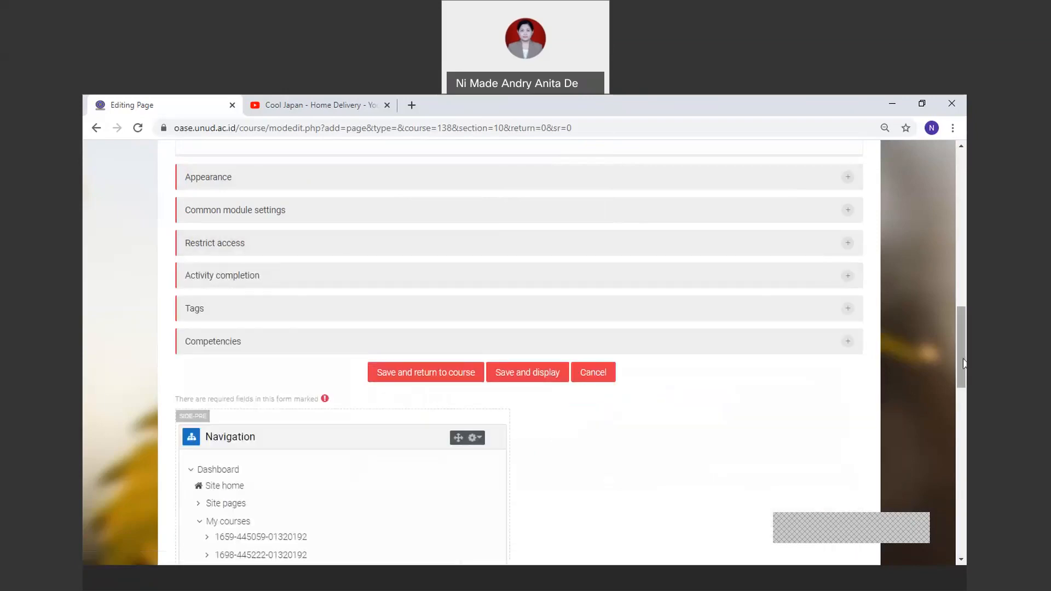
{"action": "mouse_move", "coordinate": [963, 363]}
{"action": "left_mouse_down"}
{"action": "mouse_move", "coordinate": [965, 207]}
{"action": "mouse_move", "coordinate": [966, 349]}
{"action": "left_mouse_up"}
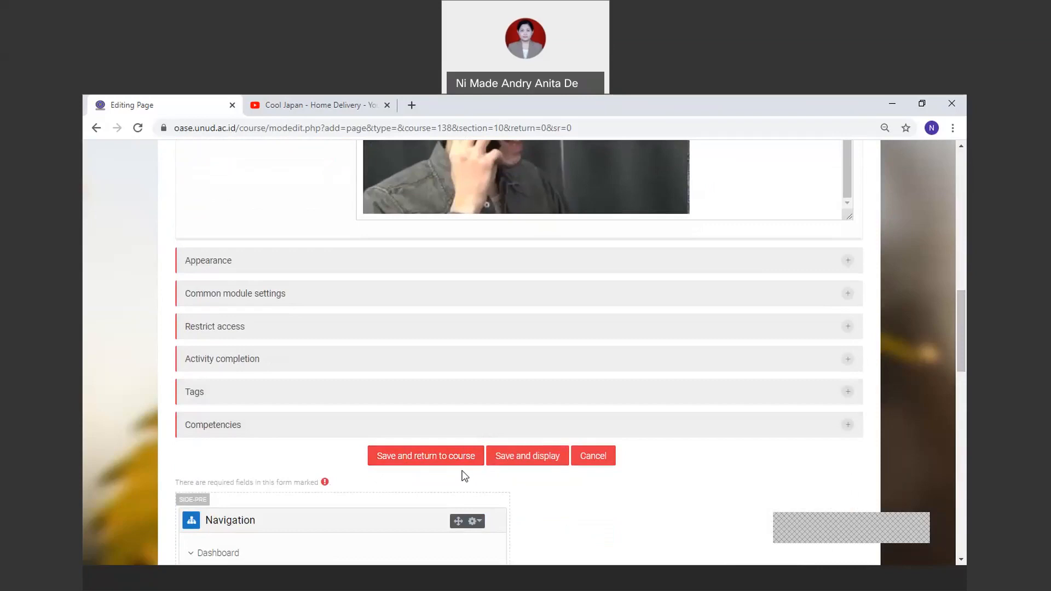
{"action": "left_click", "coordinate": [433, 464]}
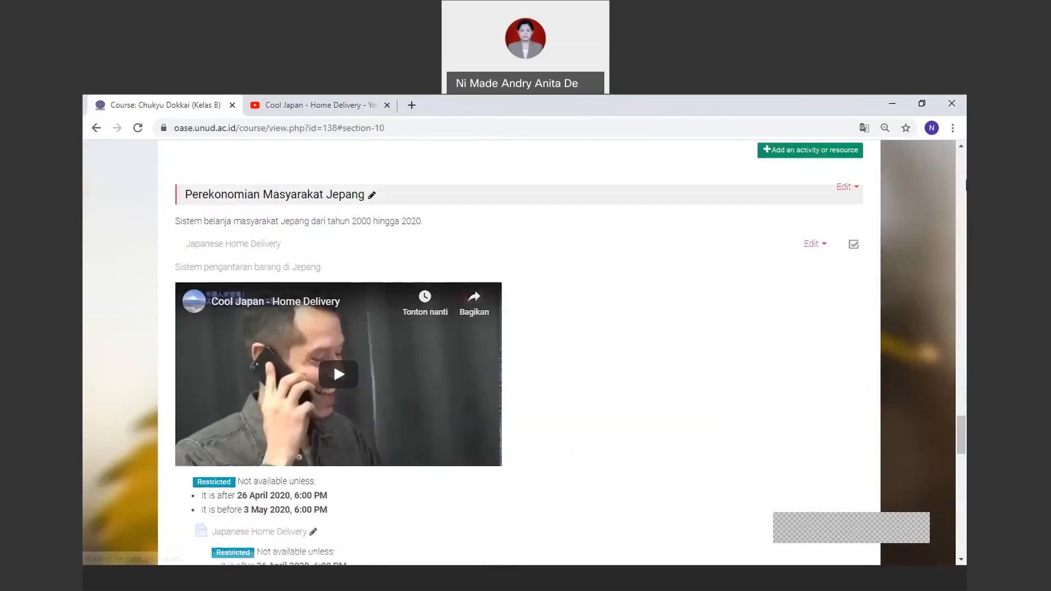
Check the video and page entries under "Perekonomian Masyarakat Jepang" and open the "Japanese Home Delivery" page to view it.
{"action": "scroll", "coordinate": [964, 421], "scroll_direction": "down", "scroll_amount": 1}
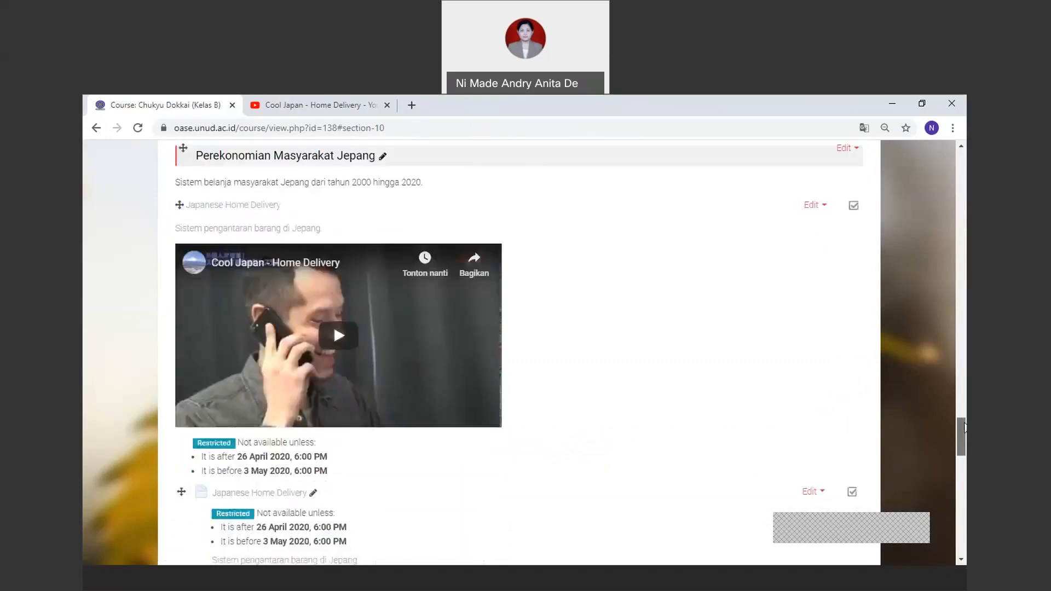
{"action": "left_click_drag", "start_coordinate": [964, 429], "coordinate": [966, 434]}
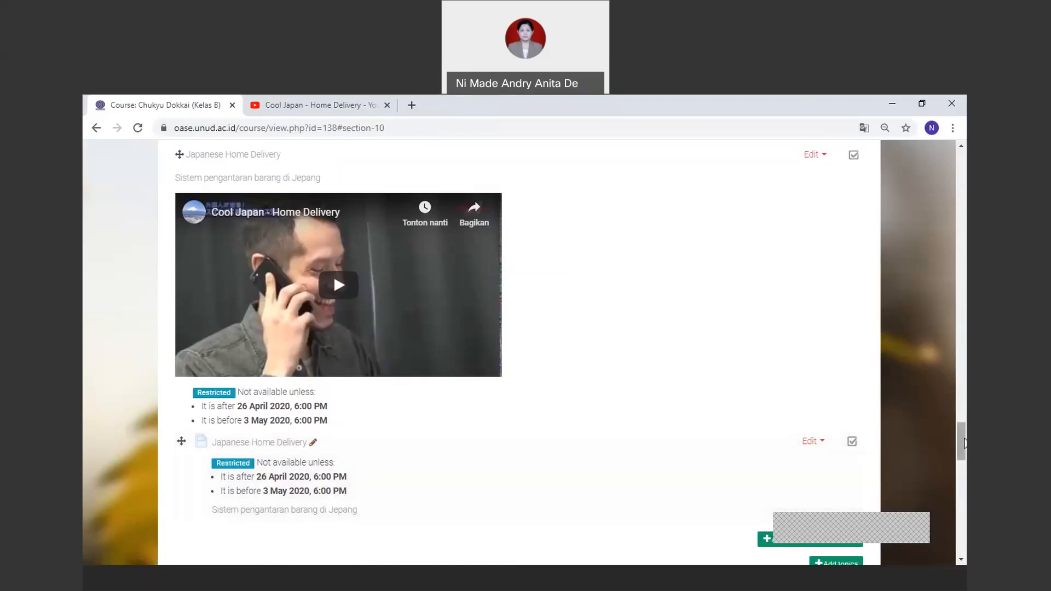
{"action": "scroll", "coordinate": [964, 442], "scroll_direction": "up", "scroll_amount": 1}
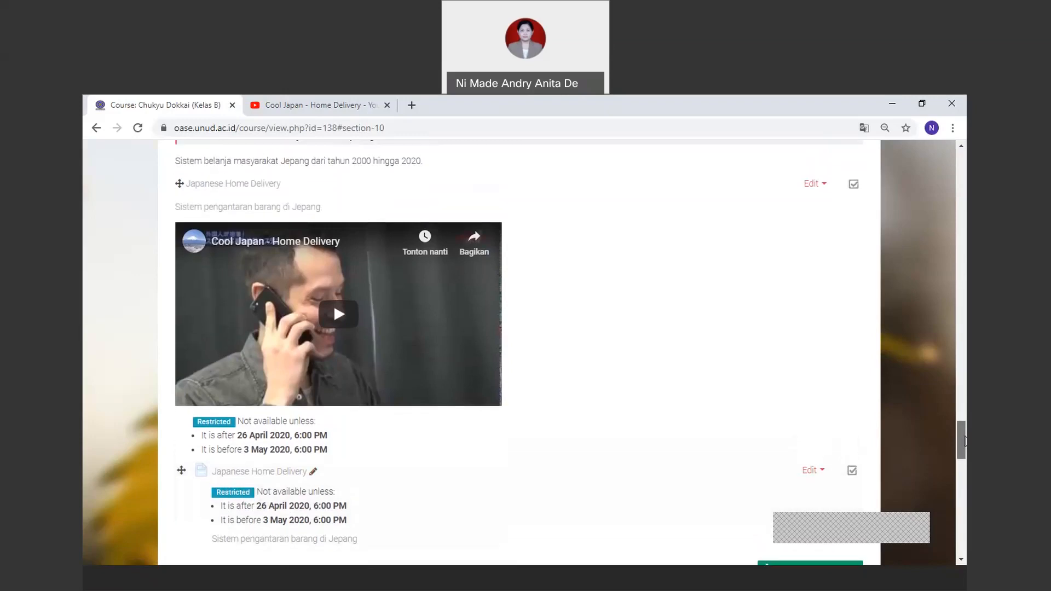
{"action": "scroll", "coordinate": [964, 442], "scroll_direction": "down", "scroll_amount": 1}
{"action": "scroll", "coordinate": [964, 443], "scroll_direction": "down", "scroll_amount": 1}
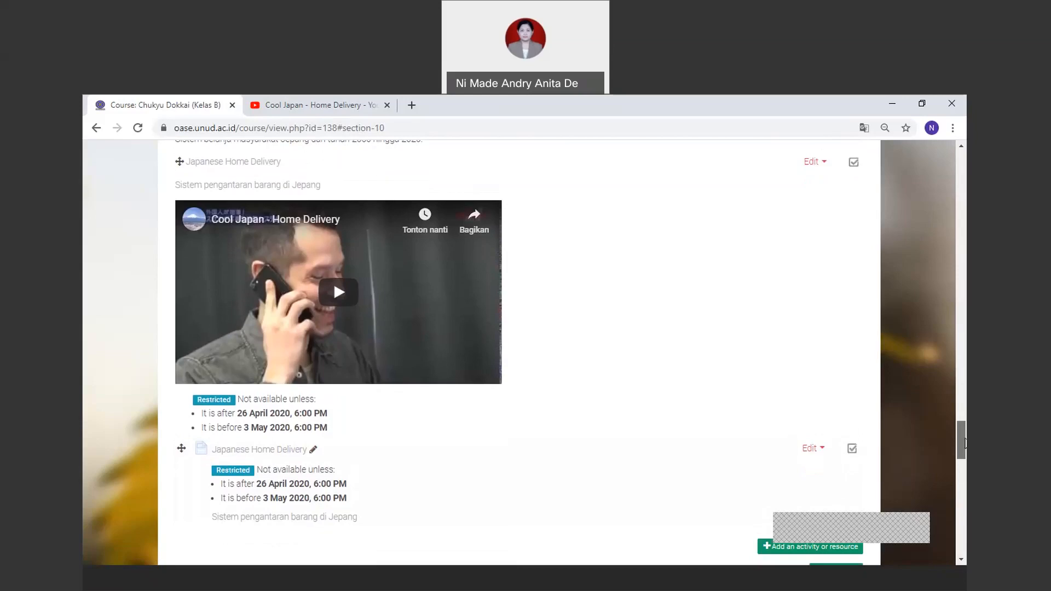
{"action": "scroll", "coordinate": [964, 443], "scroll_direction": "down", "scroll_amount": 1}
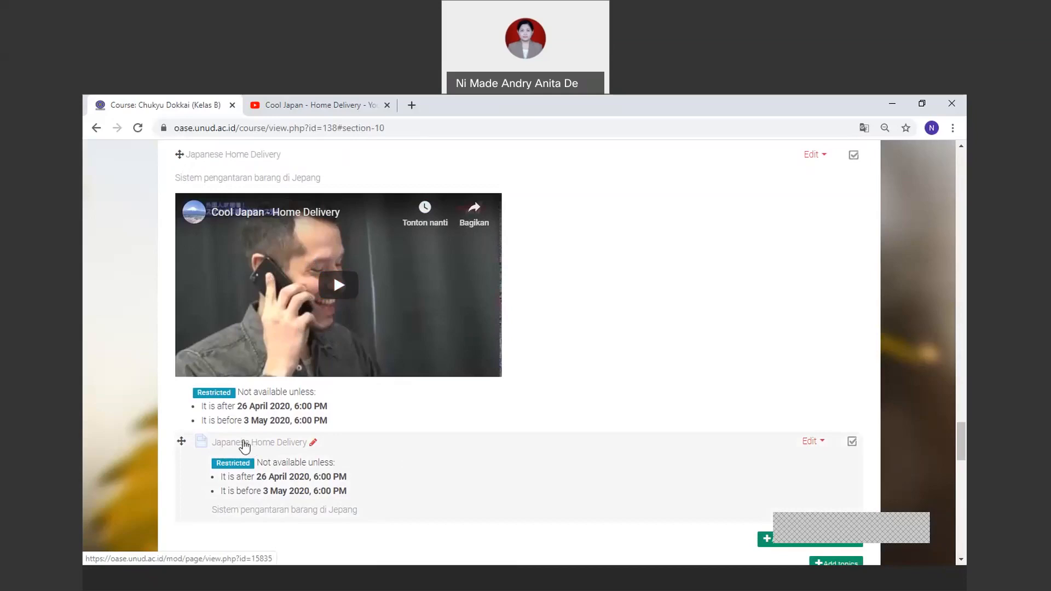
{"action": "left_click", "coordinate": [244, 446]}
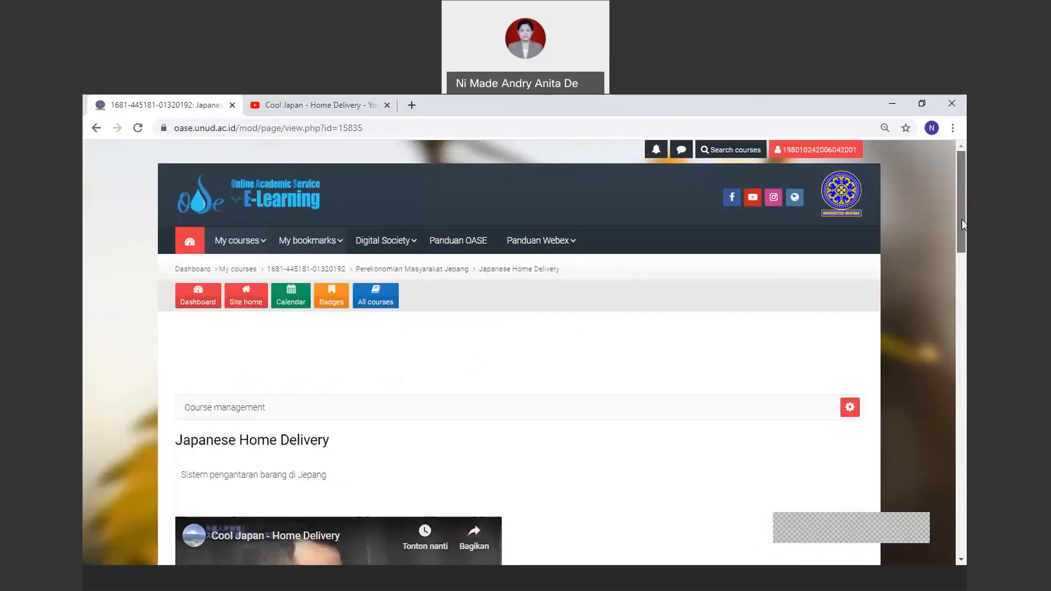
Play the embedded "Cool Japan - Home Delivery" video to test it, pause it and dismiss the suggested videos.
{"action": "left_click_drag", "start_coordinate": [962, 222], "coordinate": [965, 290]}
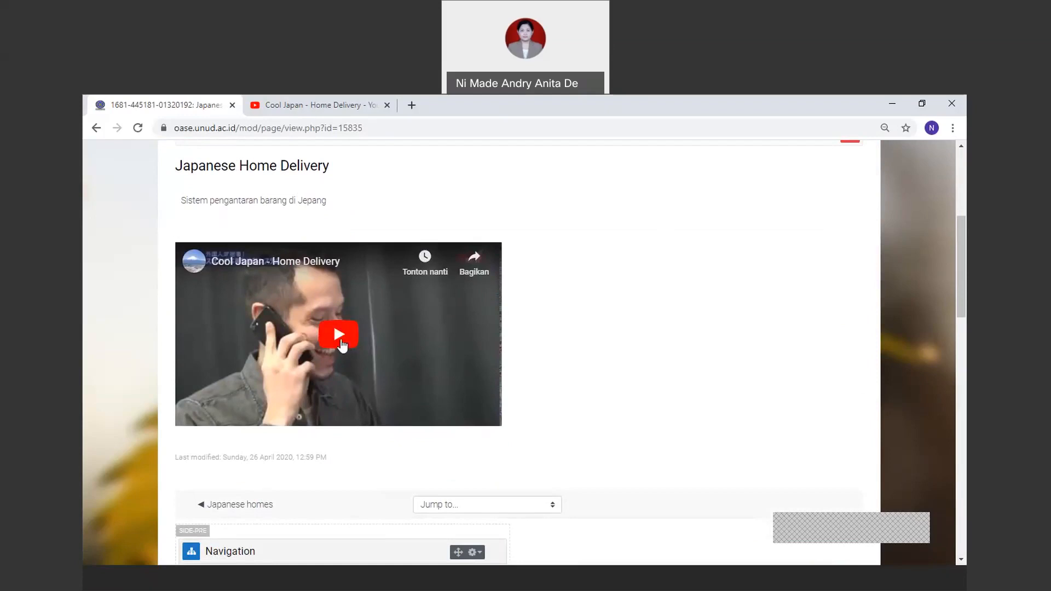
{"action": "left_click", "coordinate": [341, 344]}
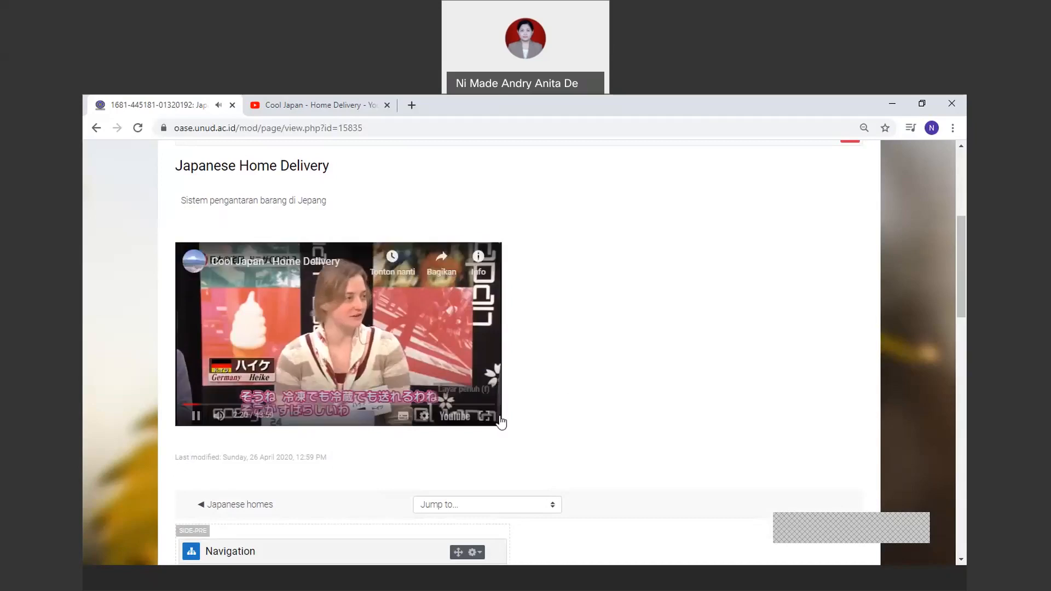
{"action": "left_click", "coordinate": [196, 417]}
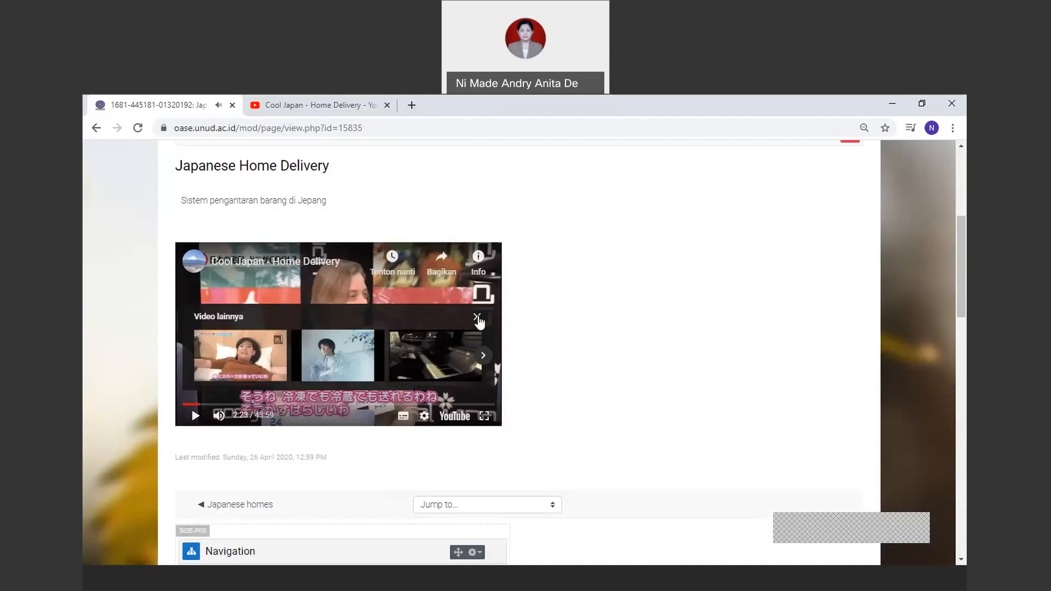
{"action": "left_click", "coordinate": [477, 318]}
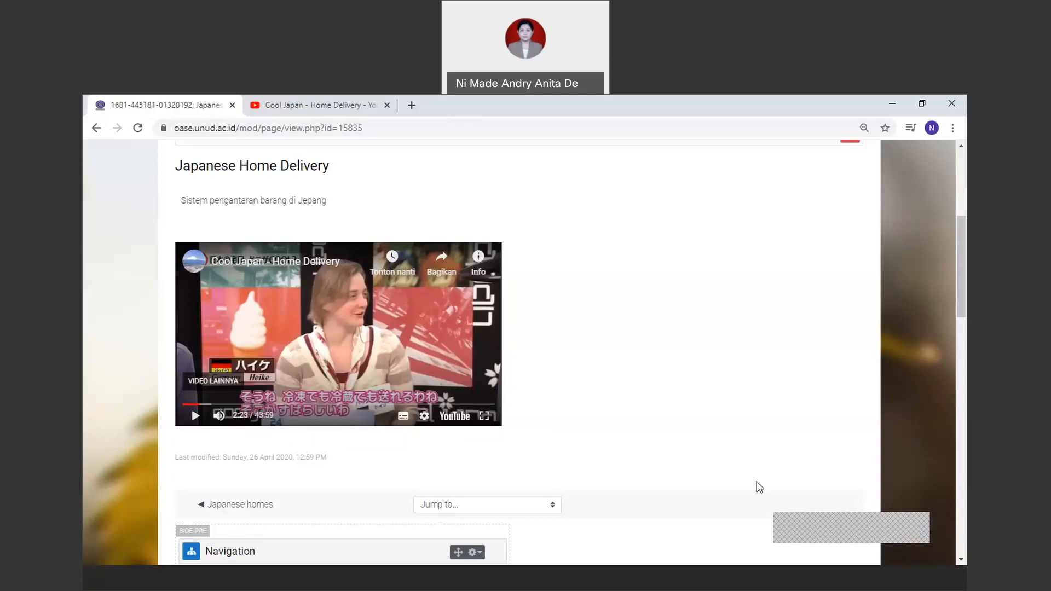
Return to the Chukyu Dokkai (Kelas B) course page and open the course's Logs report.
{"action": "left_click_drag", "start_coordinate": [964, 301], "coordinate": [965, 269]}
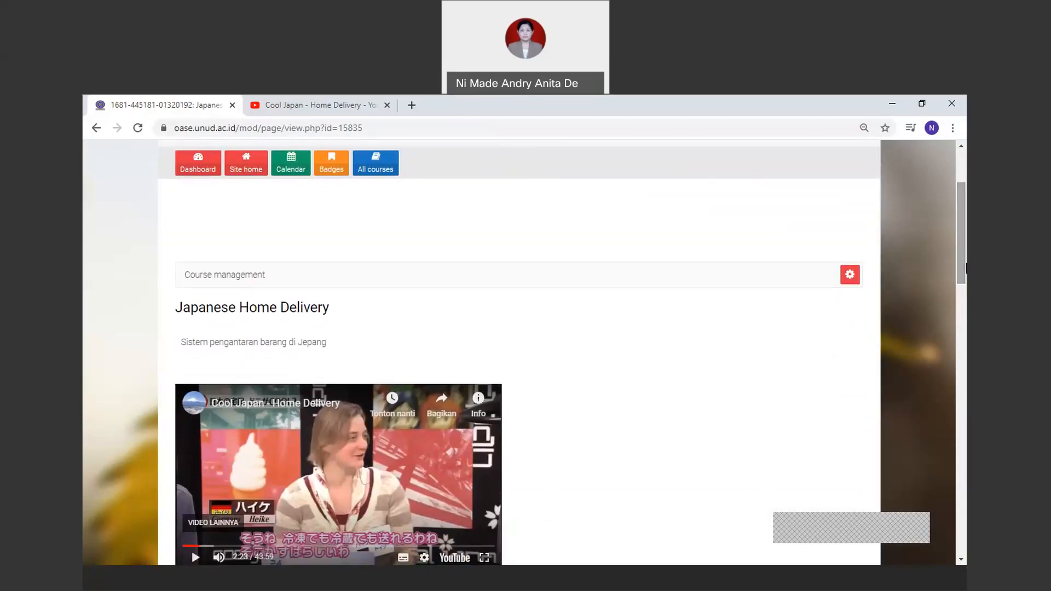
{"action": "left_click_drag", "start_coordinate": [961, 261], "coordinate": [957, 255]}
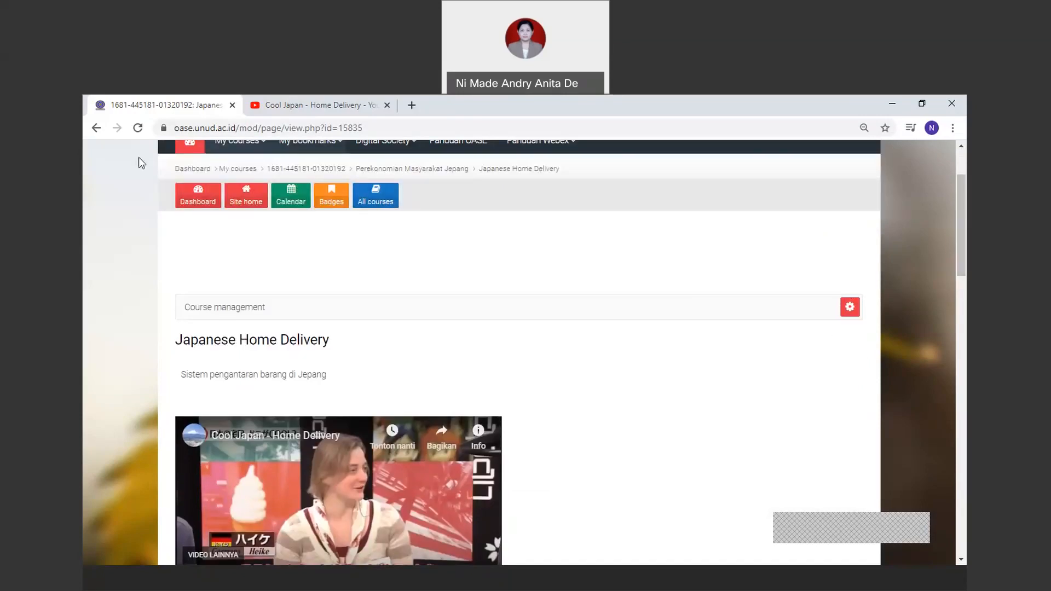
{"action": "left_click", "coordinate": [95, 130]}
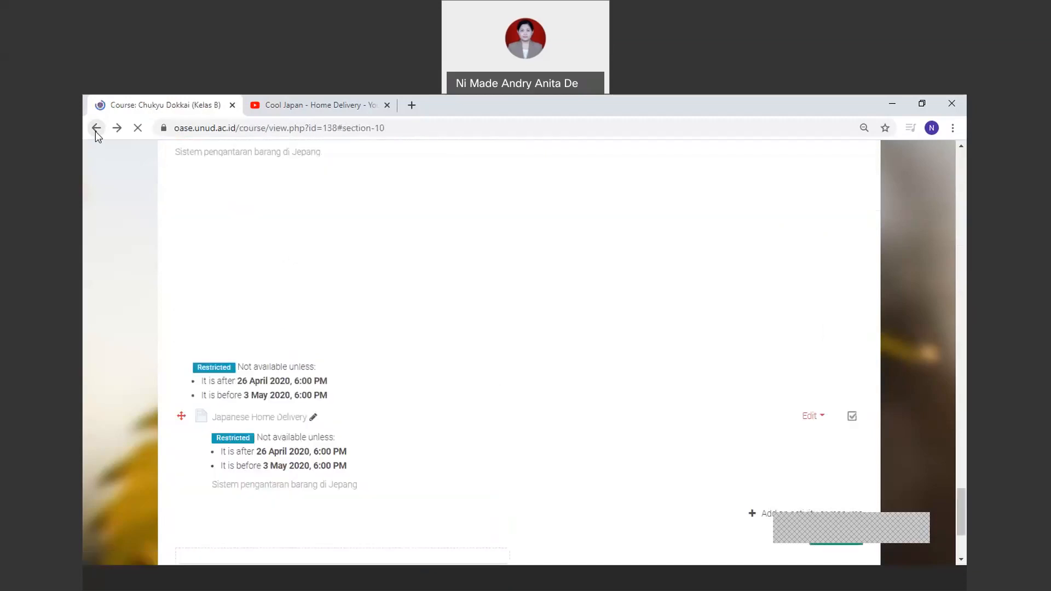
{"action": "left_click_drag", "start_coordinate": [962, 451], "coordinate": [955, 149]}
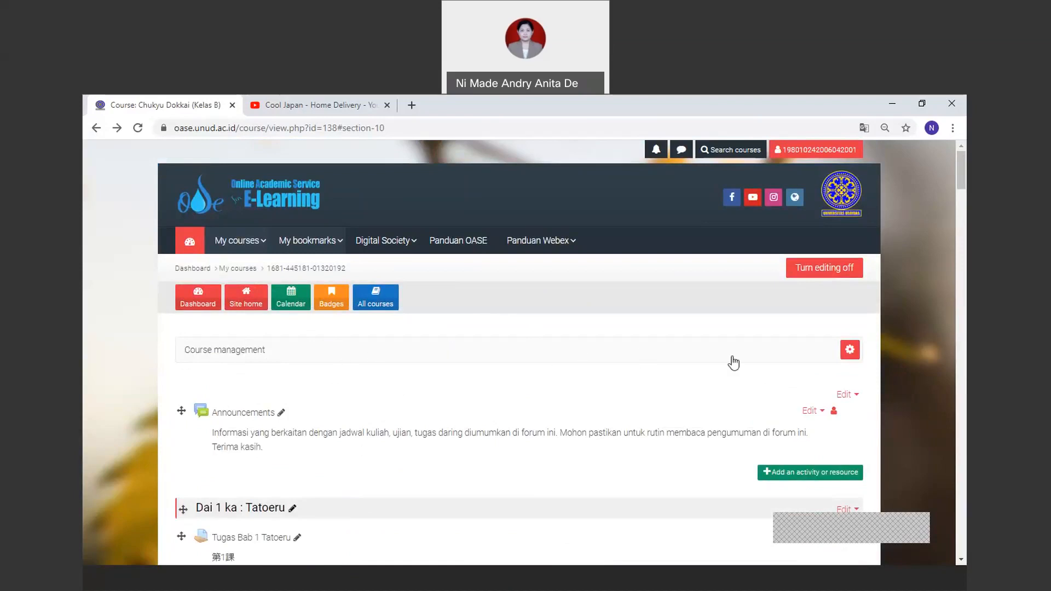
{"action": "left_click", "coordinate": [850, 350]}
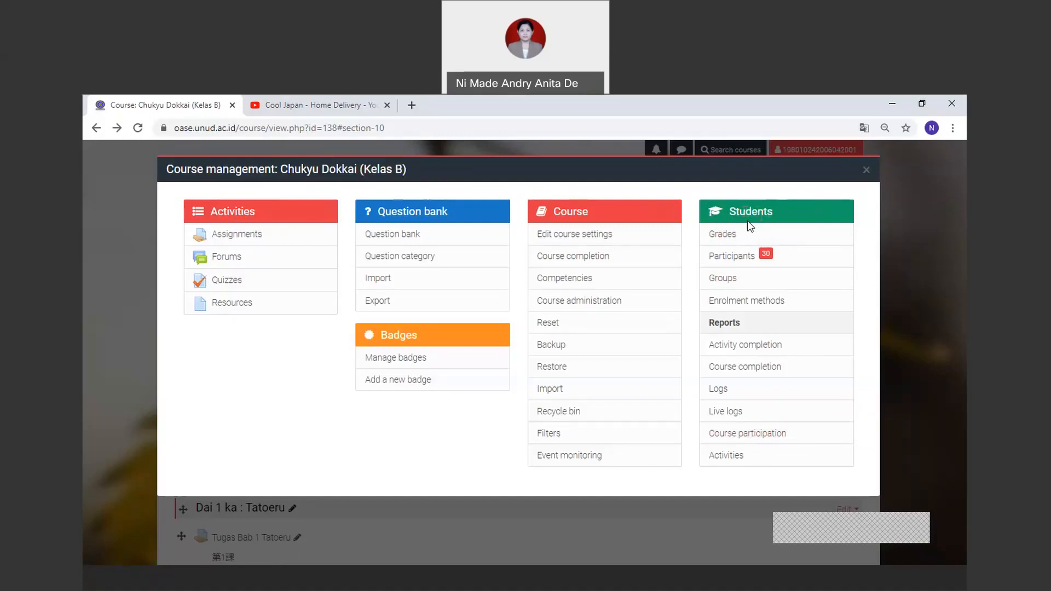
{"action": "left_click", "coordinate": [719, 389]}
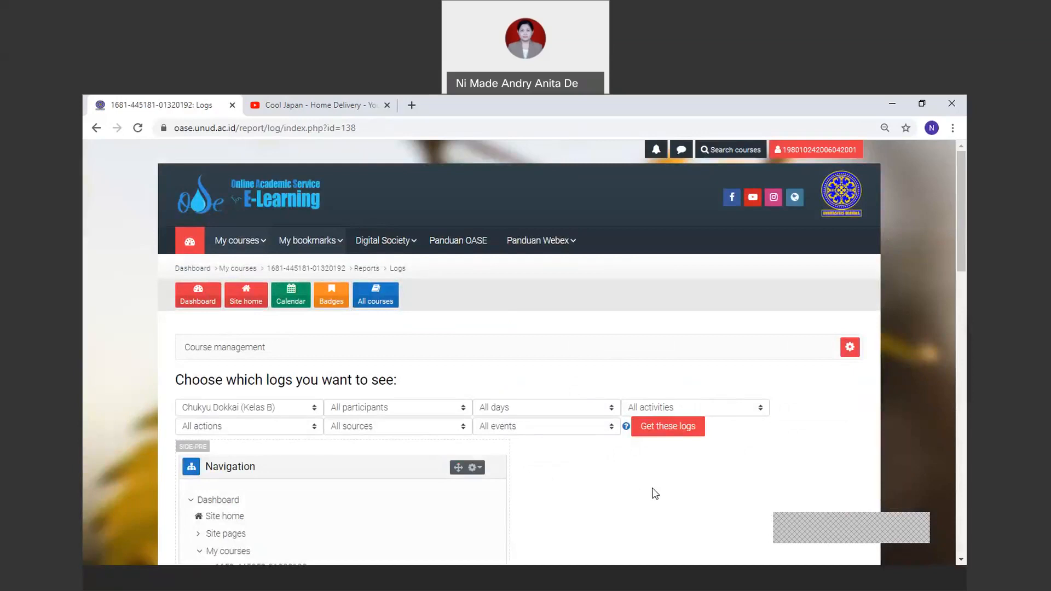
Get the logs for the activity "LEMON by Kenshi YONEZU" and review the entries down to the end of the table.
{"action": "left_click", "coordinate": [762, 409]}
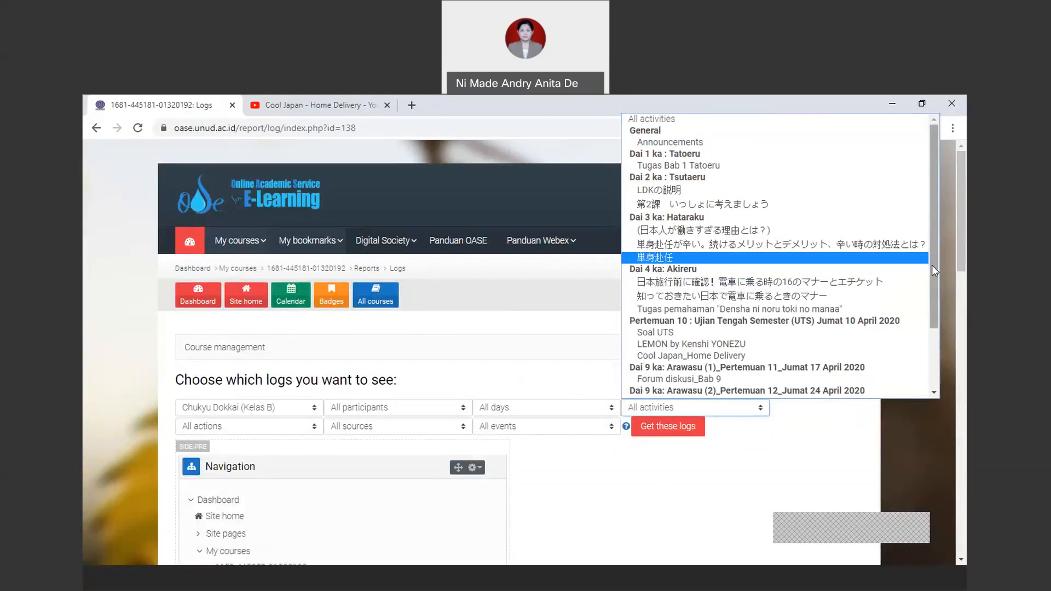
{"action": "left_click_drag", "start_coordinate": [931, 266], "coordinate": [940, 340]}
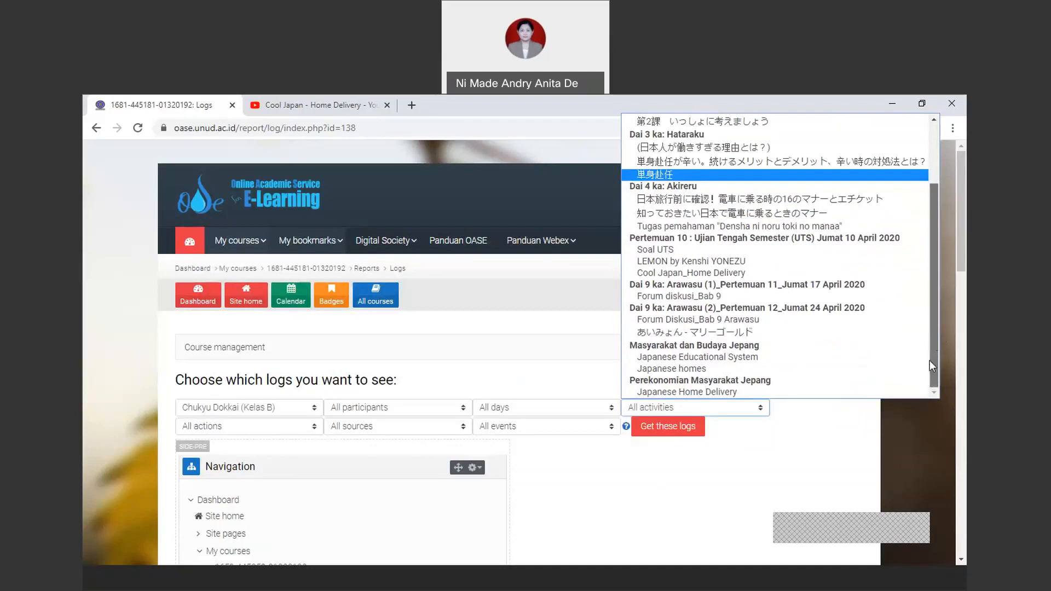
{"action": "left_click", "coordinate": [719, 262]}
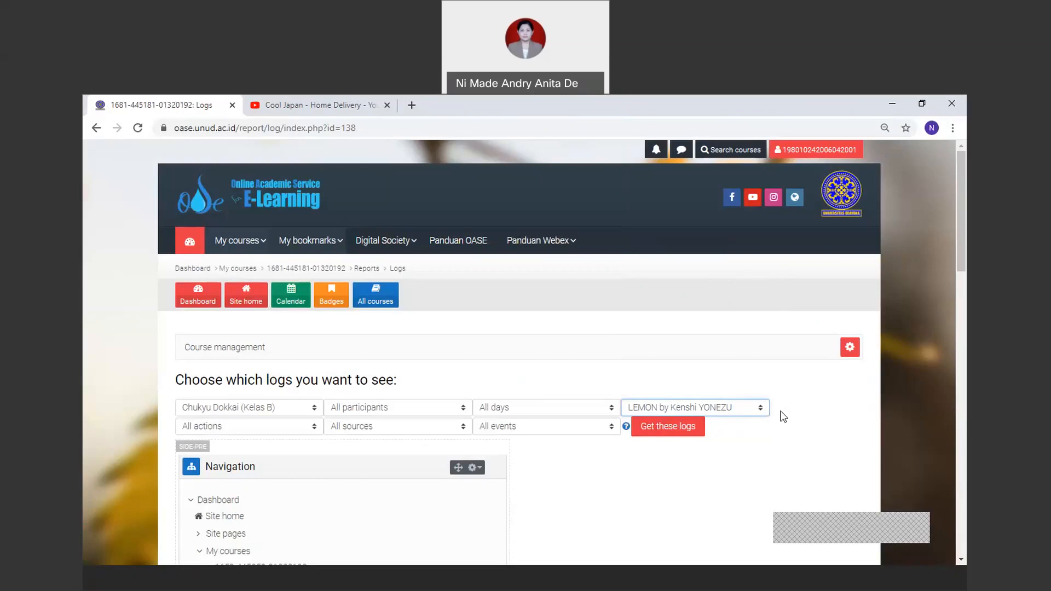
{"action": "left_click", "coordinate": [669, 434]}
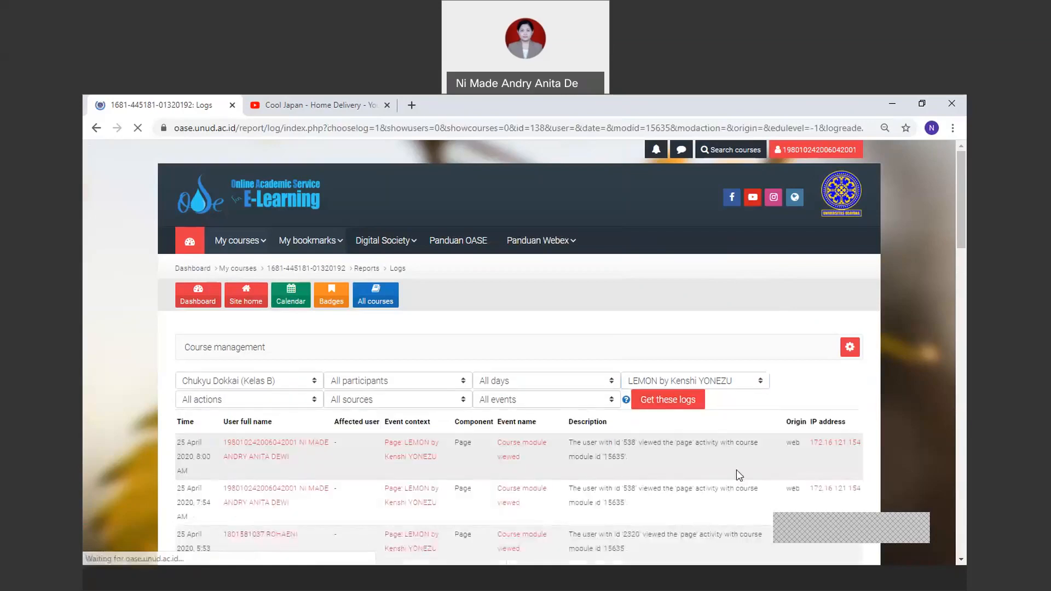
{"action": "left_click_drag", "start_coordinate": [959, 240], "coordinate": [965, 325]}
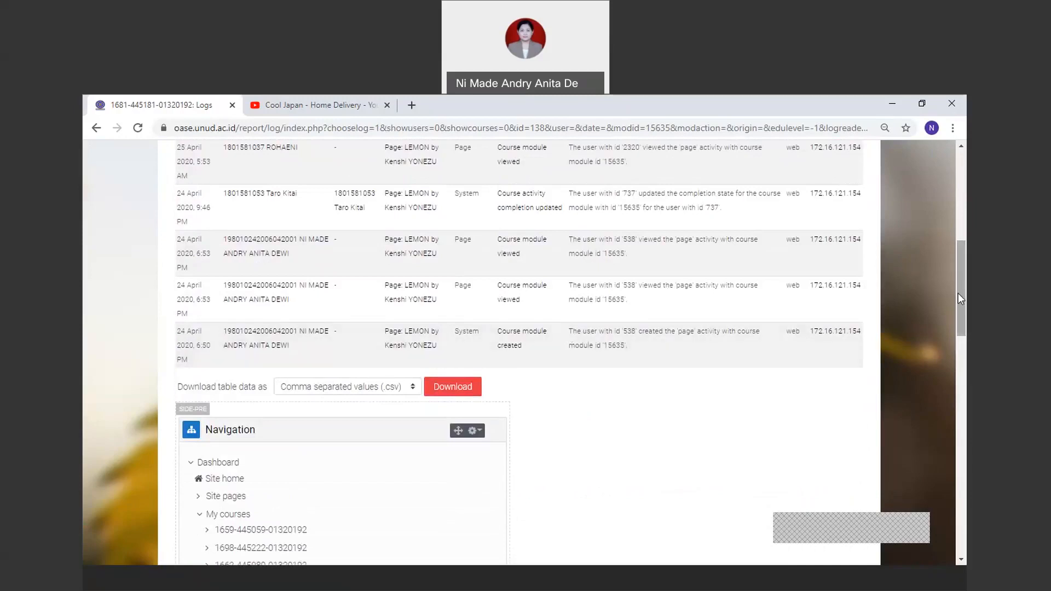
{"action": "left_click_drag", "start_coordinate": [957, 294], "coordinate": [960, 310]}
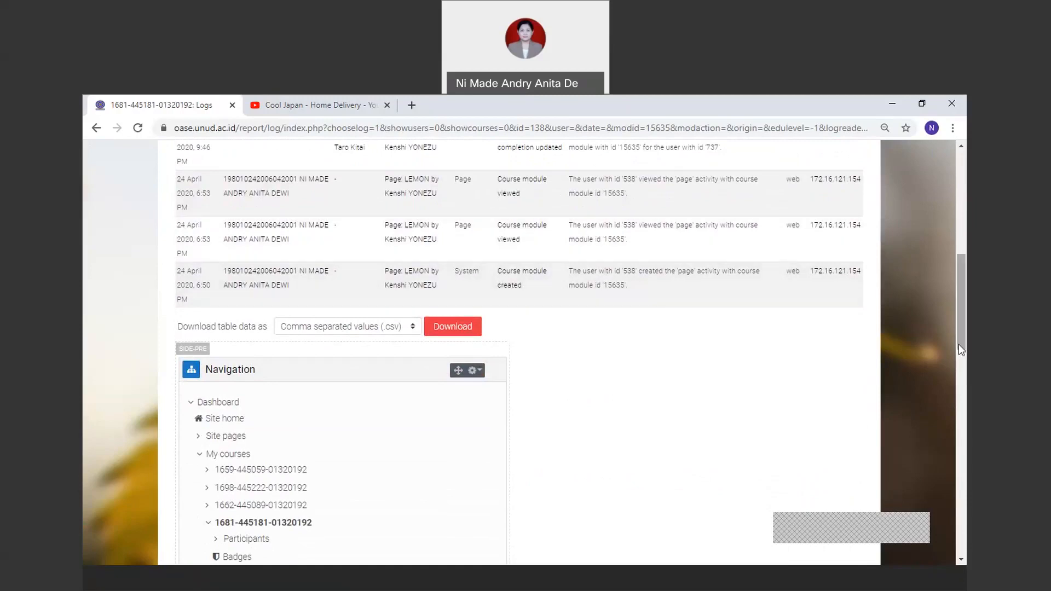
{"action": "mouse_move", "coordinate": [964, 353]}
{"action": "left_mouse_down"}
{"action": "mouse_move", "coordinate": [965, 341]}
{"action": "mouse_move", "coordinate": [965, 360]}
{"action": "left_mouse_up"}
Leave the logs, go back to the course page and view the "Perekonomian Masyarakat Jepang" section.
{"action": "left_click", "coordinate": [97, 129]}
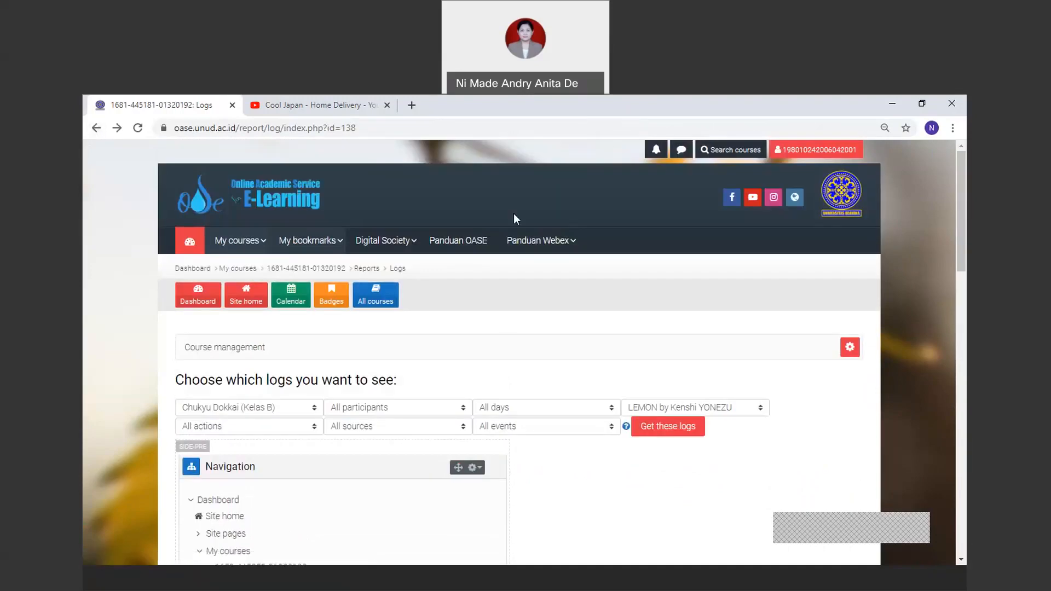
{"action": "left_click", "coordinate": [98, 131]}
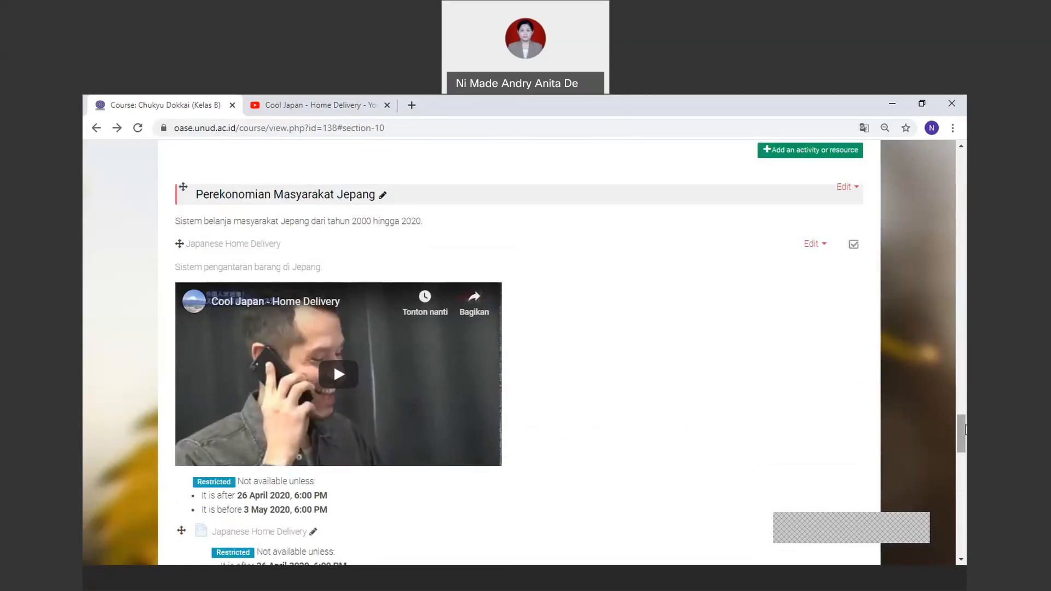
{"action": "left_click_drag", "start_coordinate": [964, 434], "coordinate": [964, 436]}
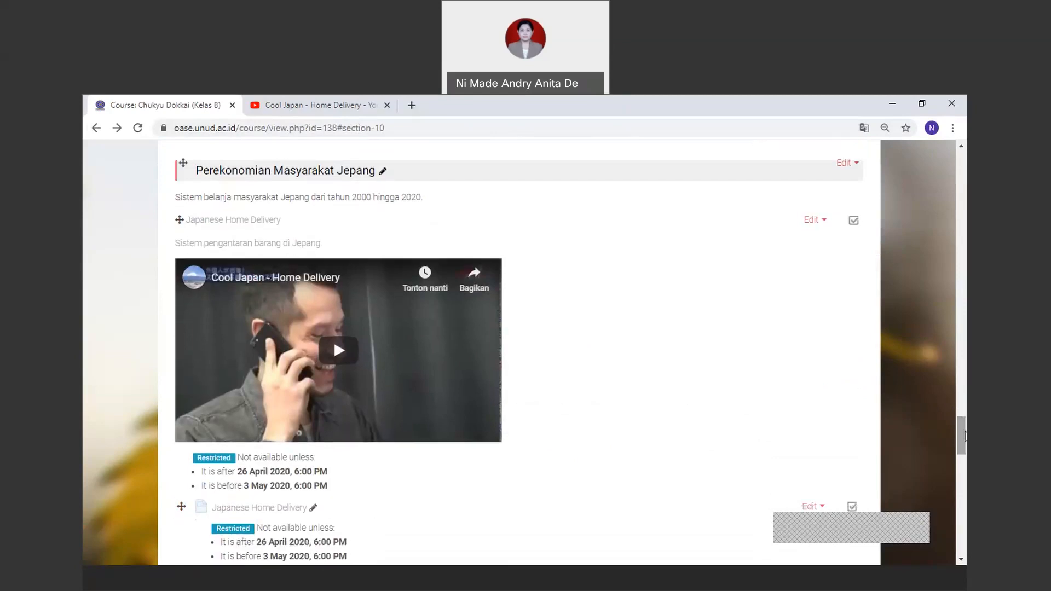